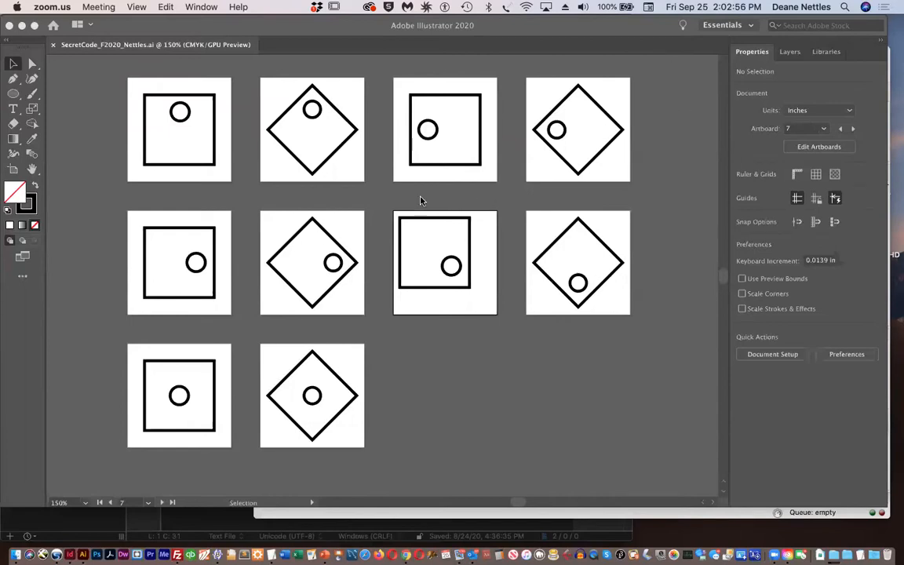
Group the off-centre square and its circle on artboard 7
left_click(385, 203)
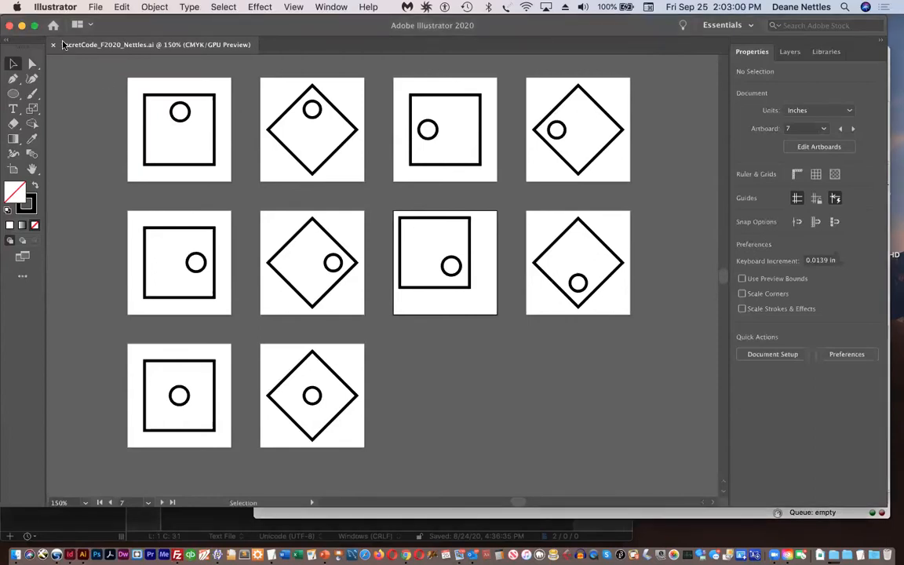
left_click_drag(394, 209, 488, 306)
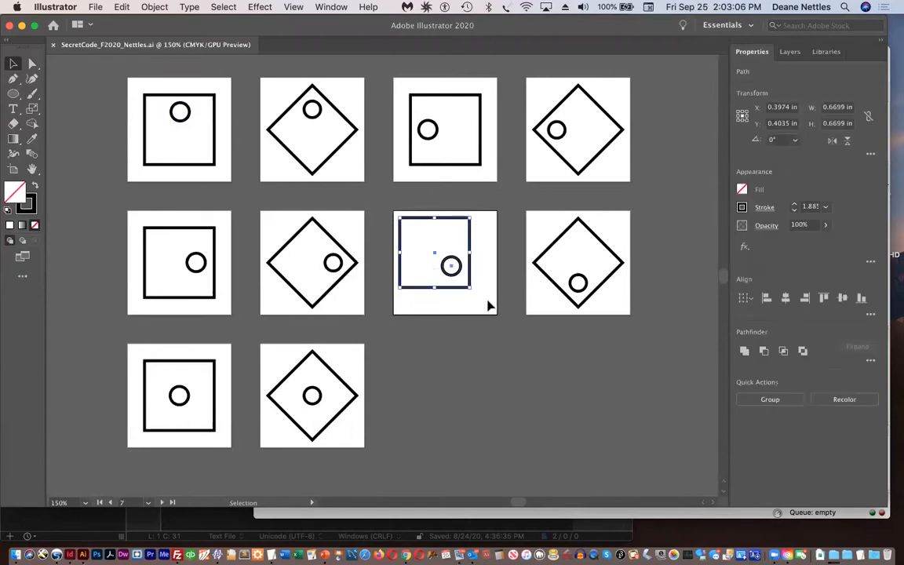
left_click(152, 7)
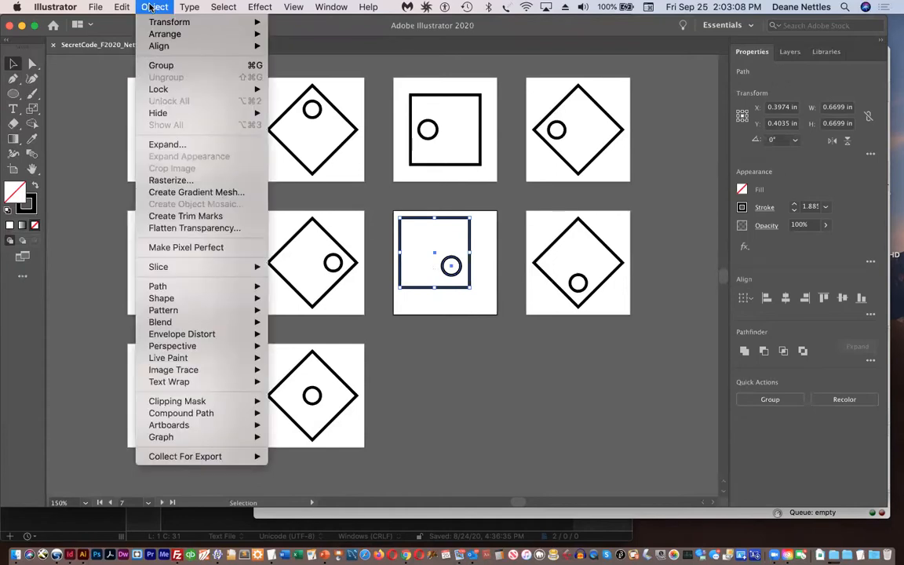
left_click(161, 66)
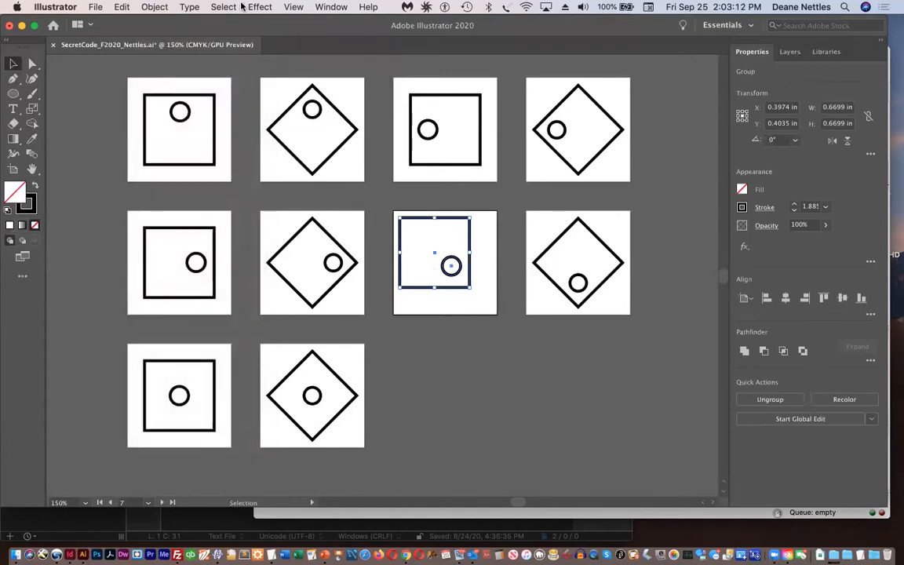
Align the grouped square and circle to the artboard, centring the group horizontally and vertically on artboard 7
left_click(321, 6)
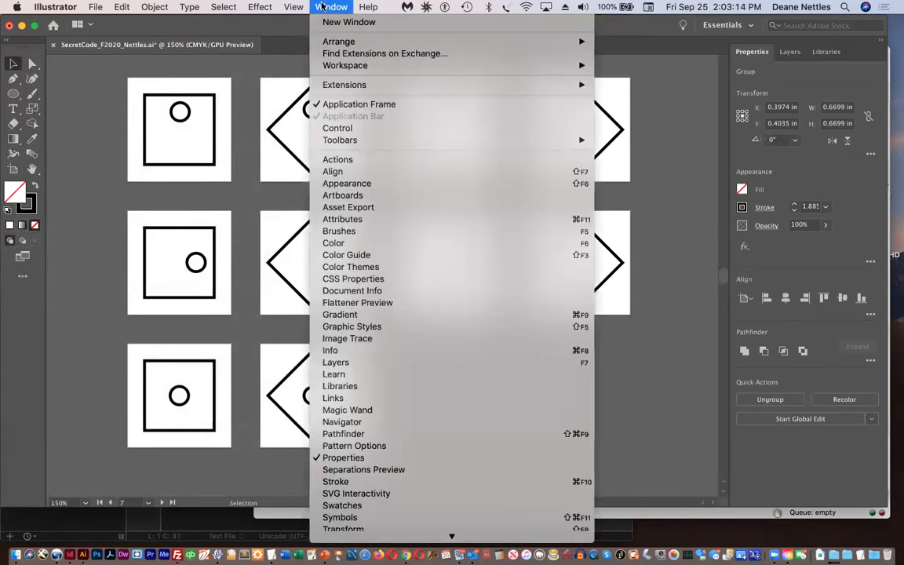
left_click(343, 173)
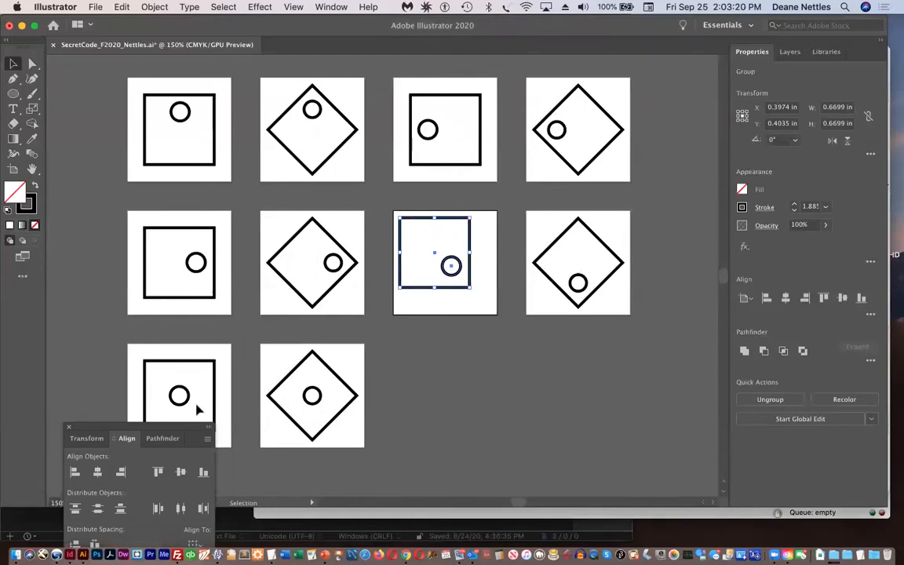
left_click_drag(99, 429, 686, 306)
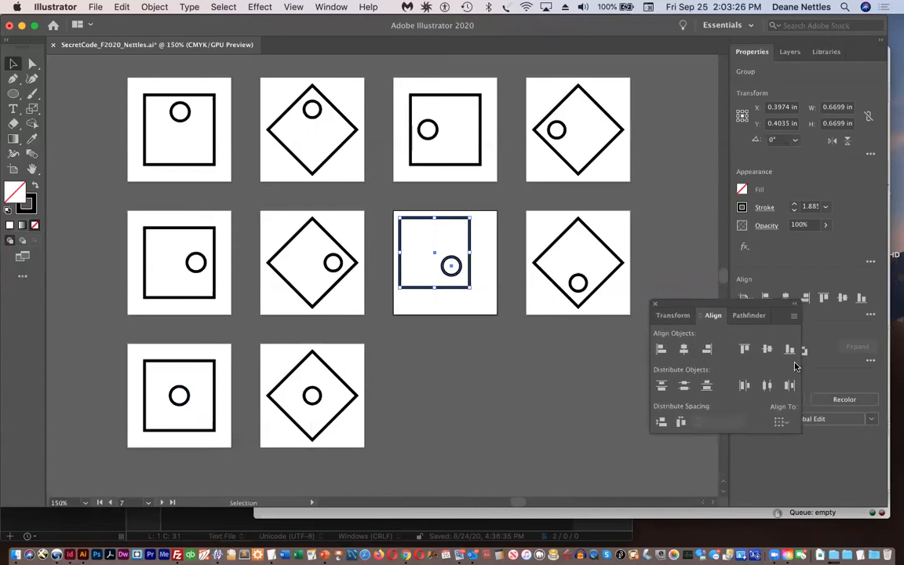
left_click(786, 422)
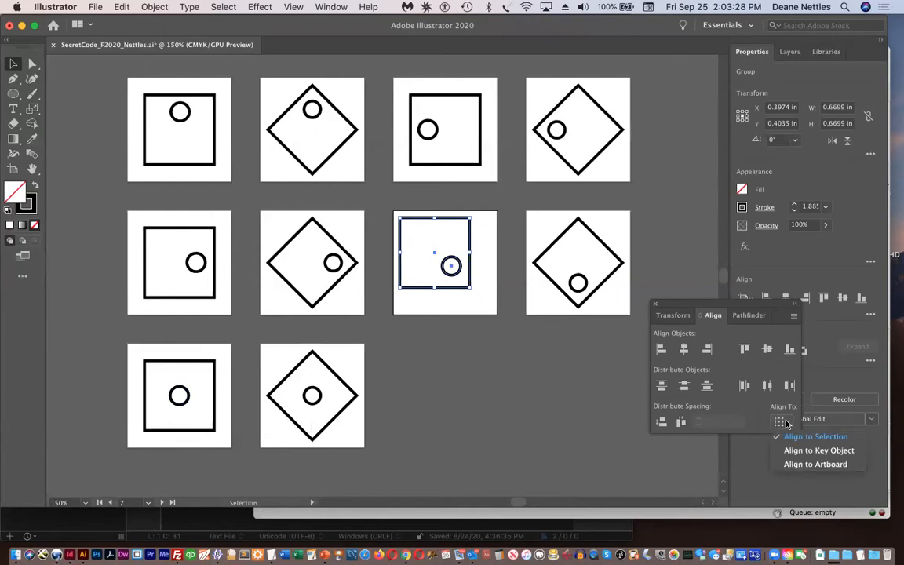
left_click(792, 464)
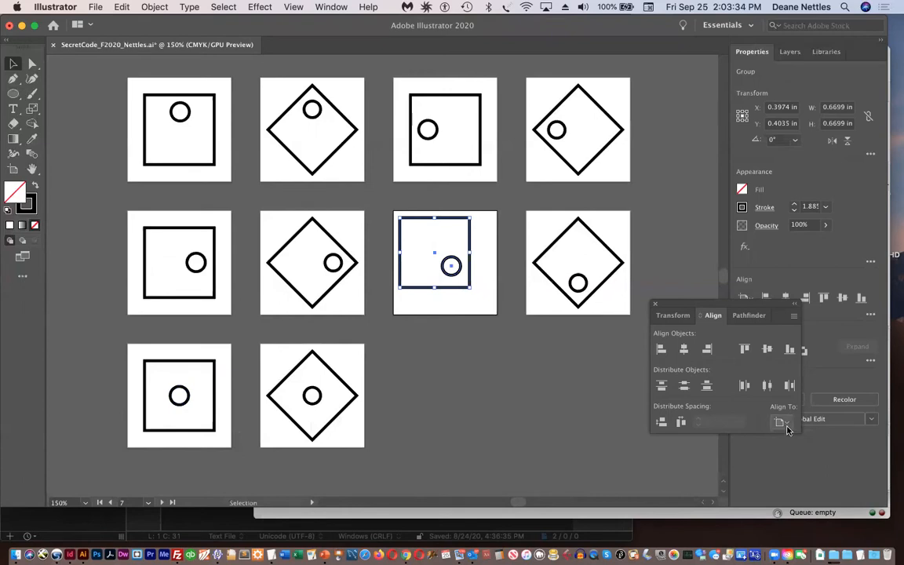
left_click(683, 349)
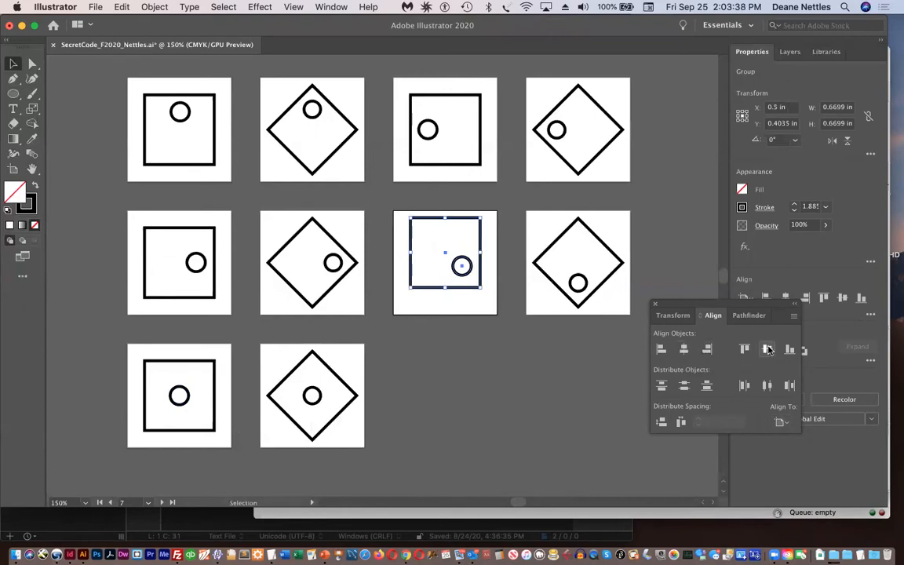
left_click(767, 350)
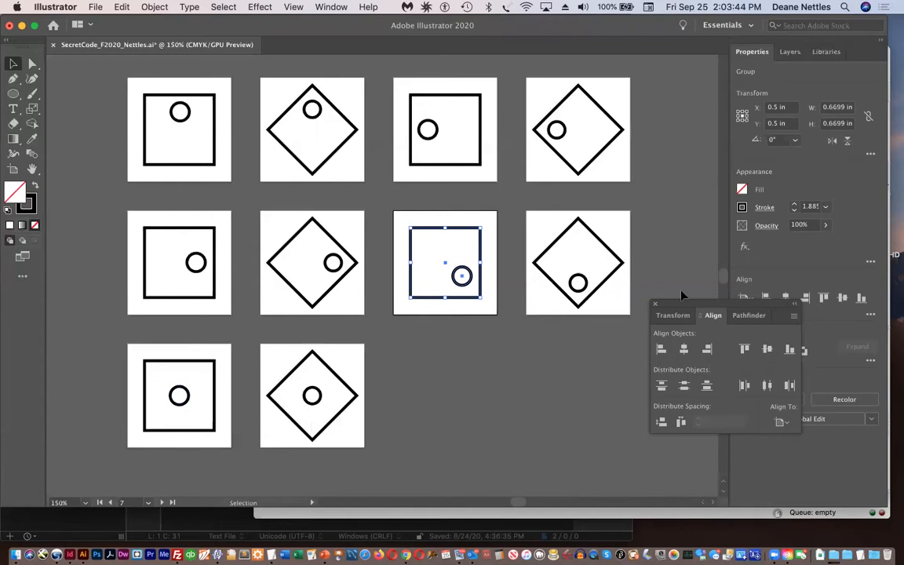
left_click(656, 305)
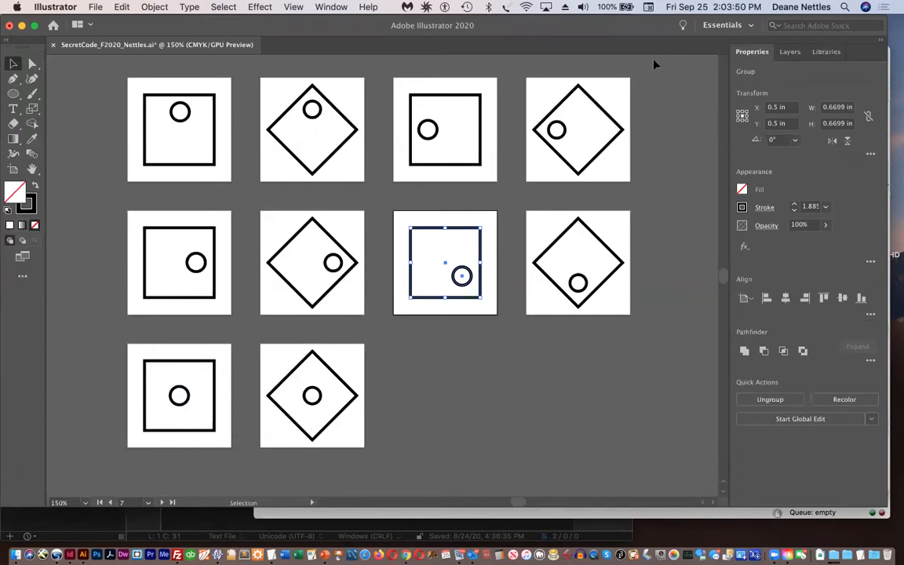
Rename the fifth artboard in the artboard list to "Artboard 5"
left_click(329, 7)
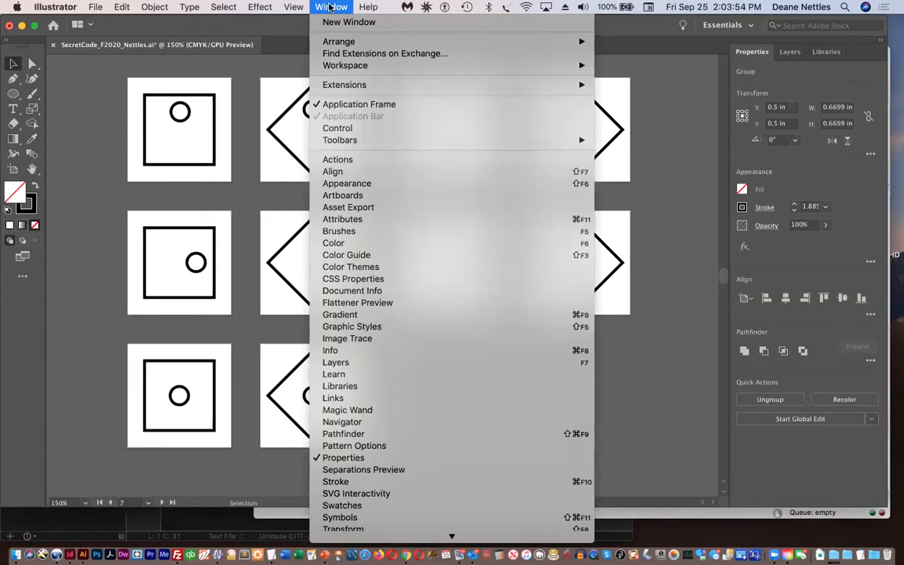
left_click(329, 197)
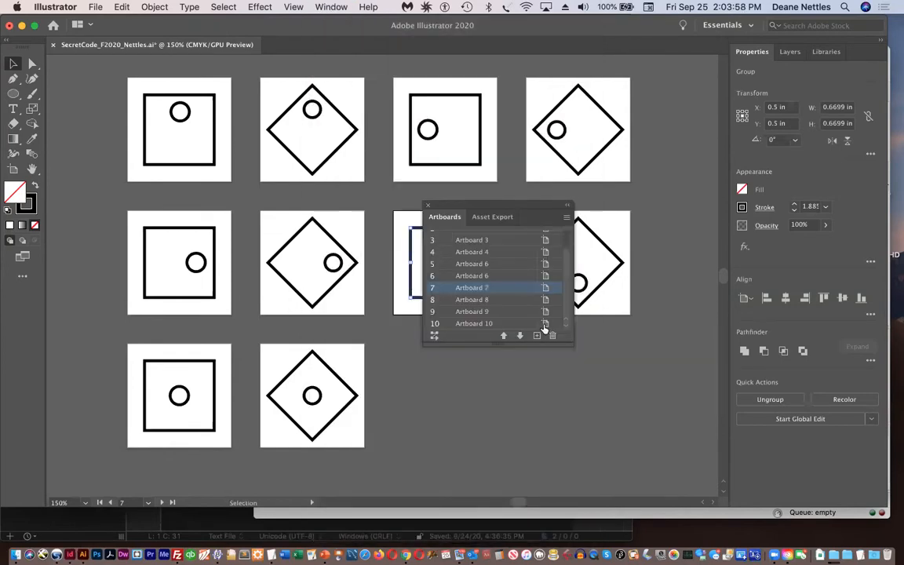
left_click_drag(565, 343, 578, 430)
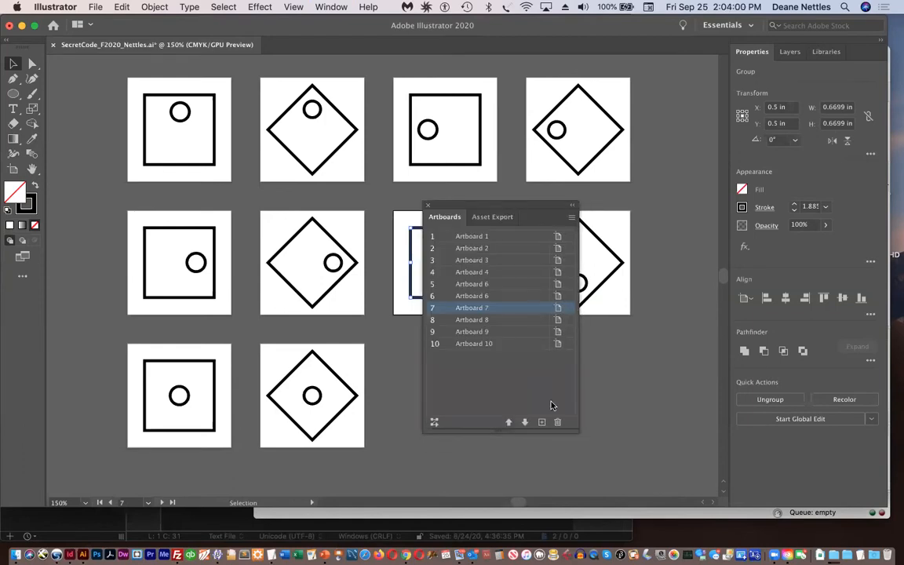
left_click(475, 285)
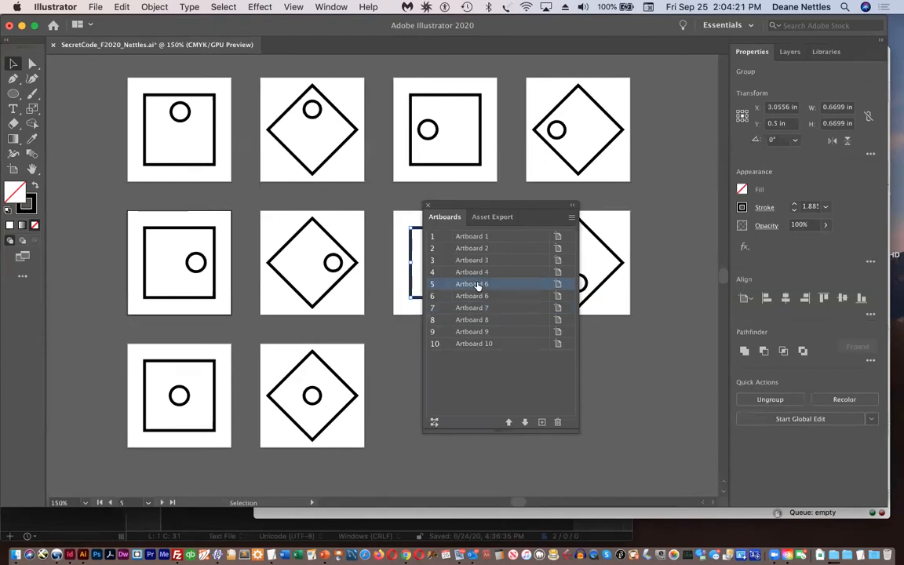
double_click(481, 285)
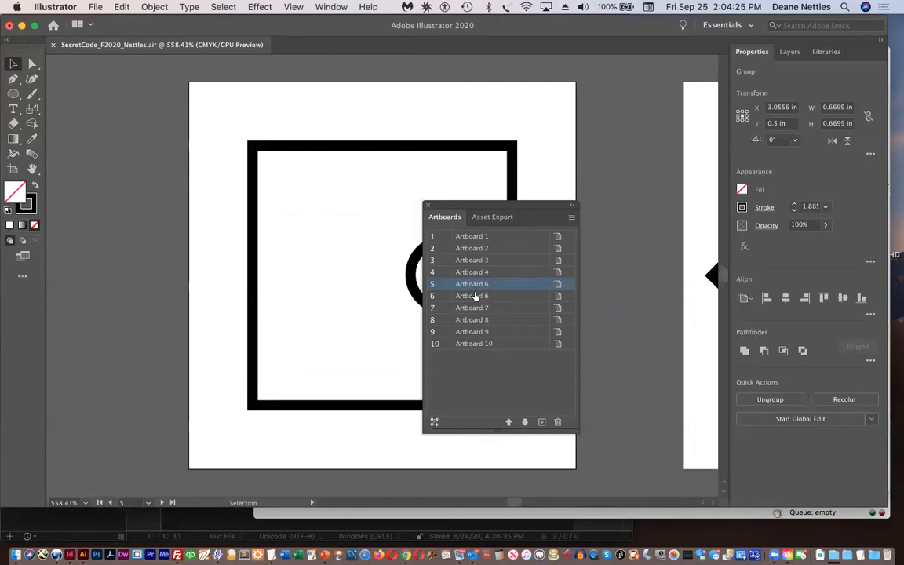
double_click(476, 285)
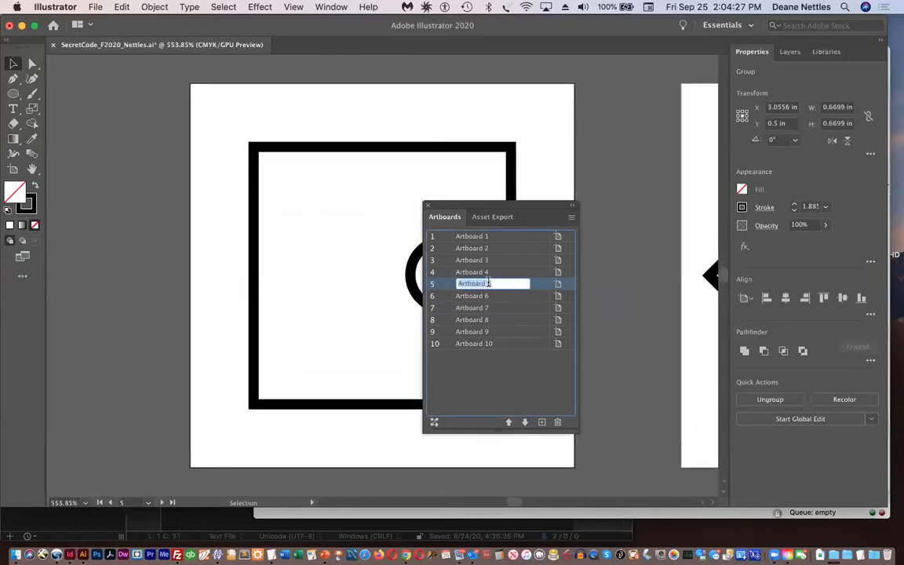
key("Right")
key("BackSpace")
type("5")
left_click(532, 377)
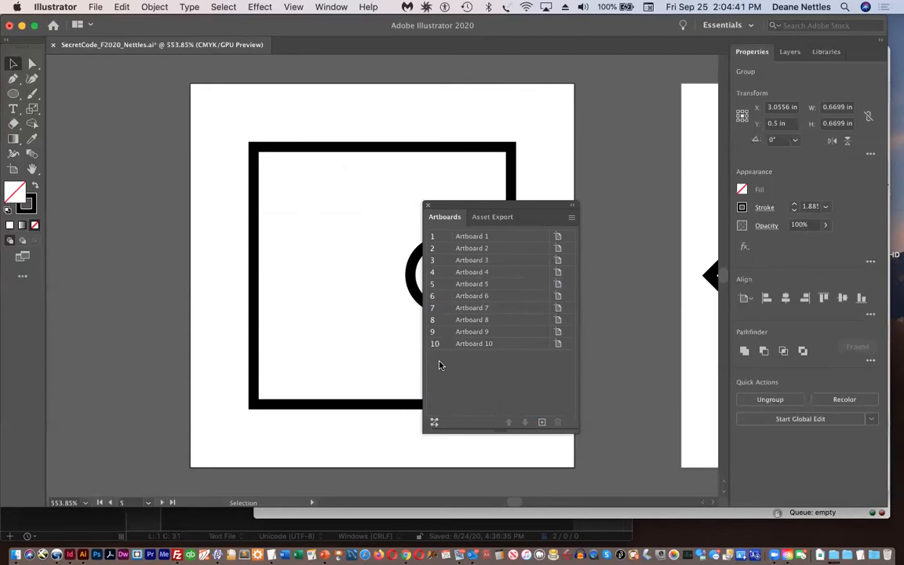
left_click(429, 204)
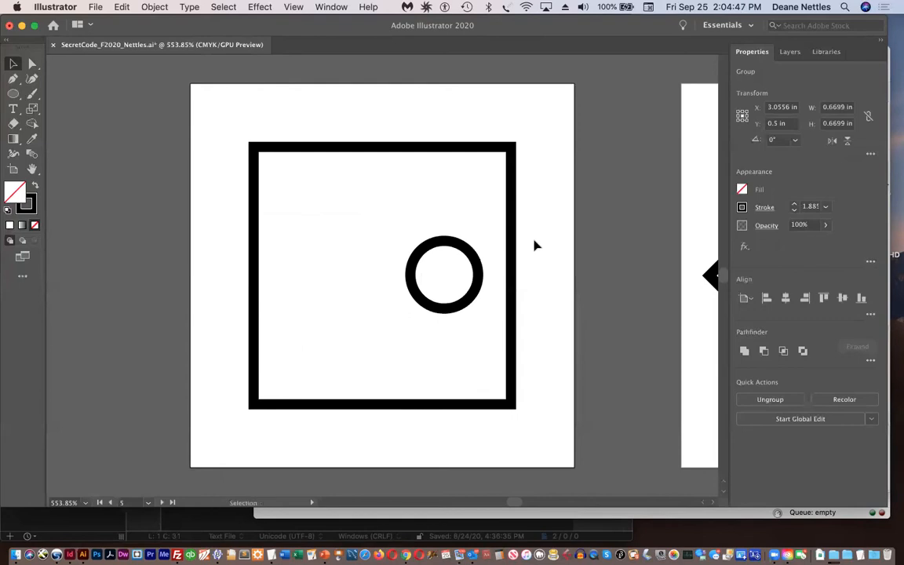
Deselect the grouped artwork and save the document under its existing name
left_click(292, 7)
scroll(300, 329, "down", 2)
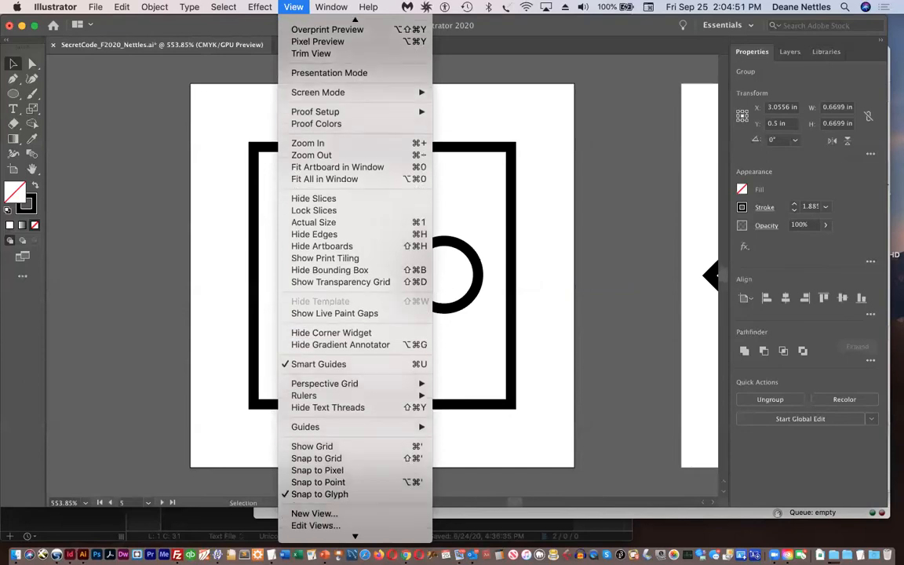
left_click(314, 533)
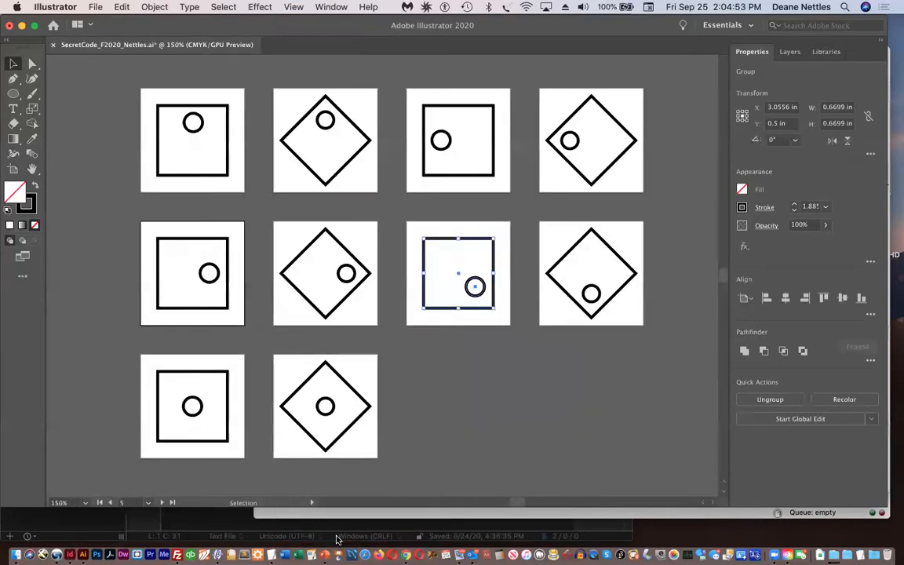
left_click(400, 374)
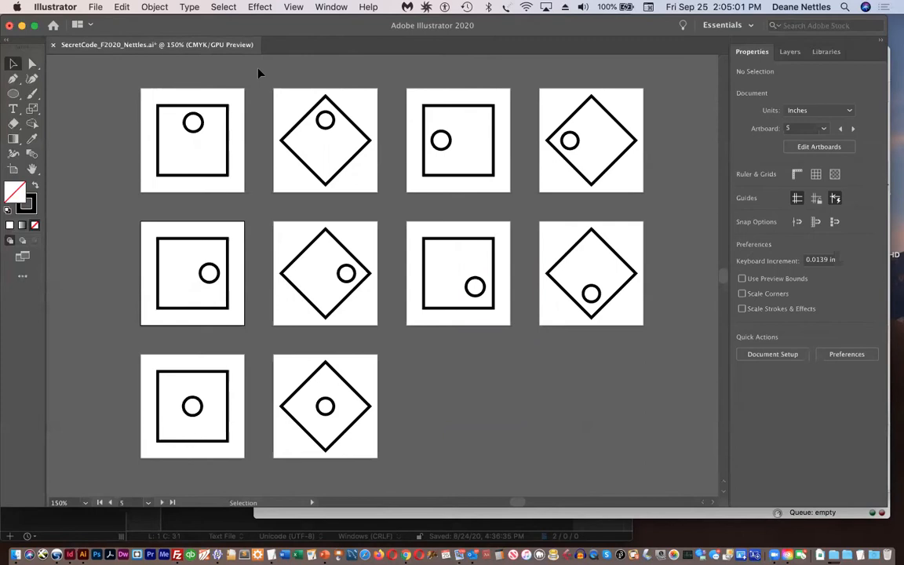
left_click(95, 7)
left_click(107, 109)
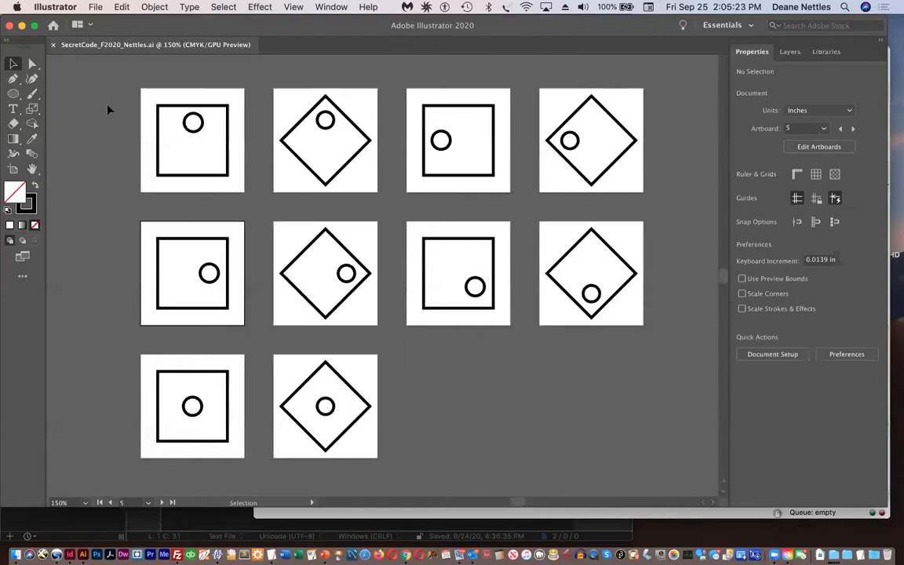
Begin saving a copy of the document, removing " copy" from the file name and choosing the Illustrator EPS (eps) format
left_click(94, 7)
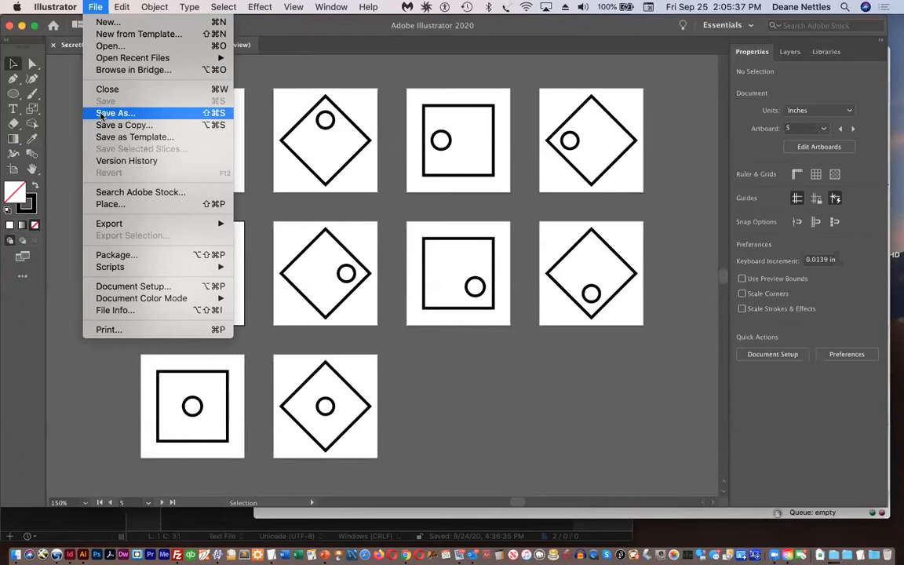
left_click(101, 125)
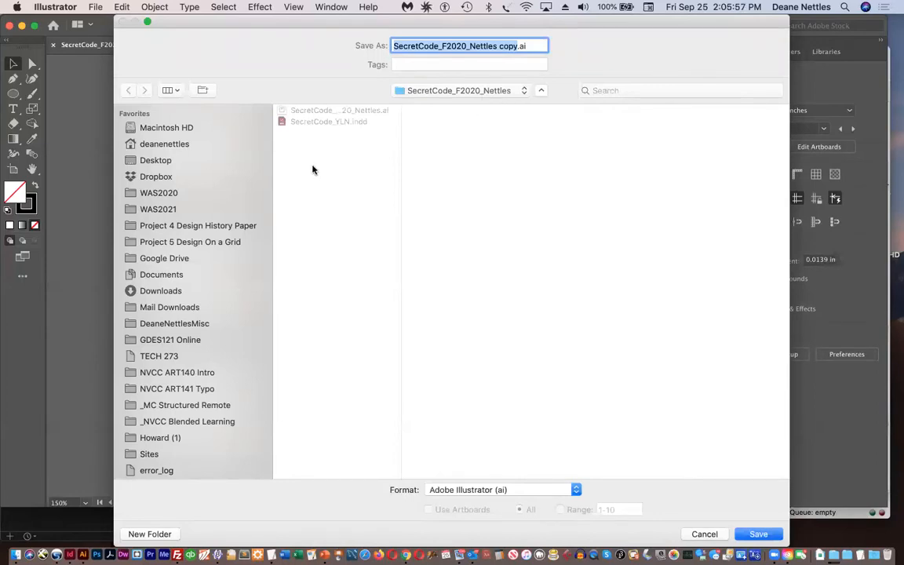
left_click_drag(688, 21, 670, 72)
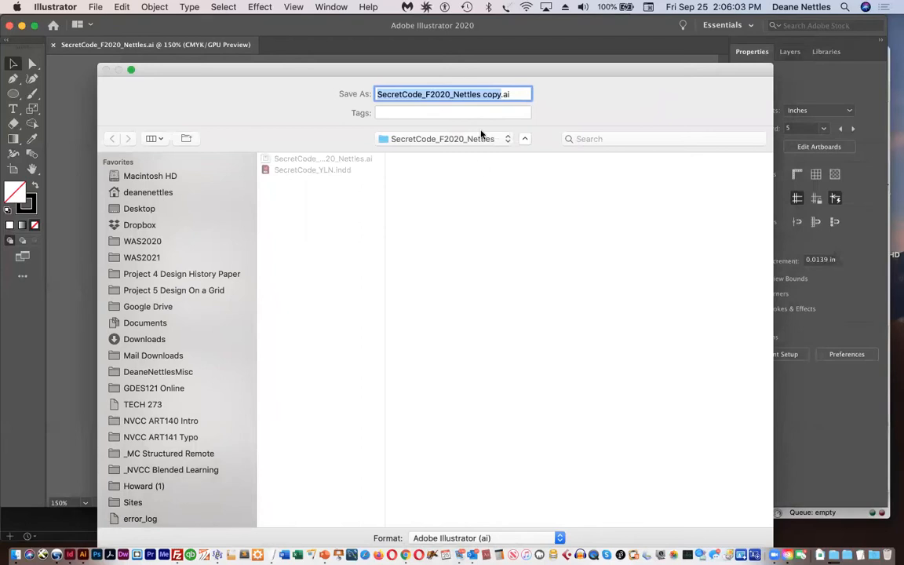
left_click(500, 95)
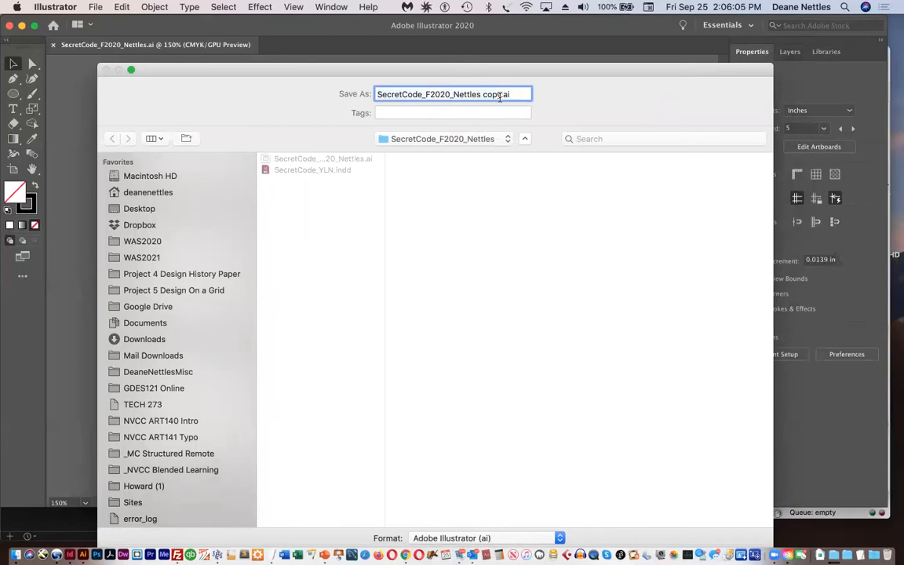
key("BackSpace")
key("BackSpace")
key("BackSpace")
key("BackSpace")
key("BackSpace")
left_click(545, 537)
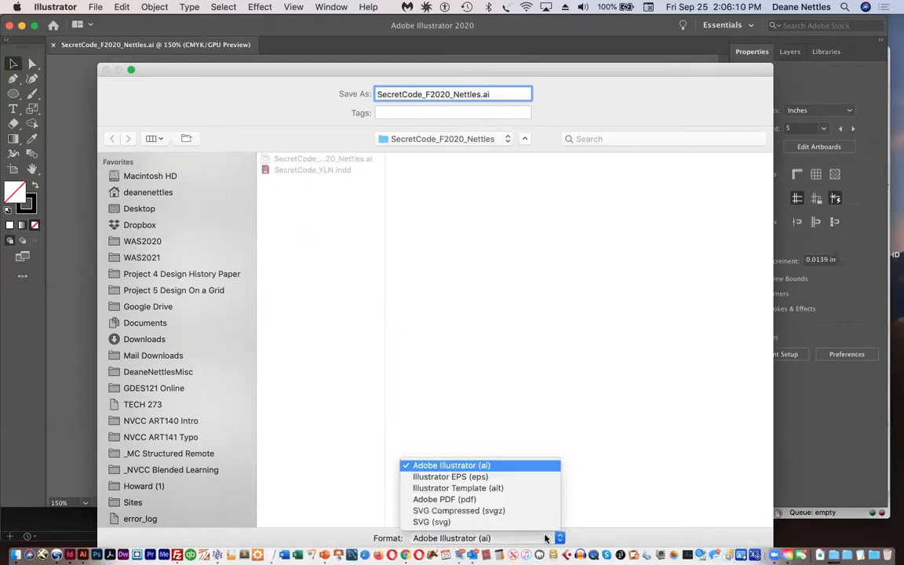
left_click(507, 477)
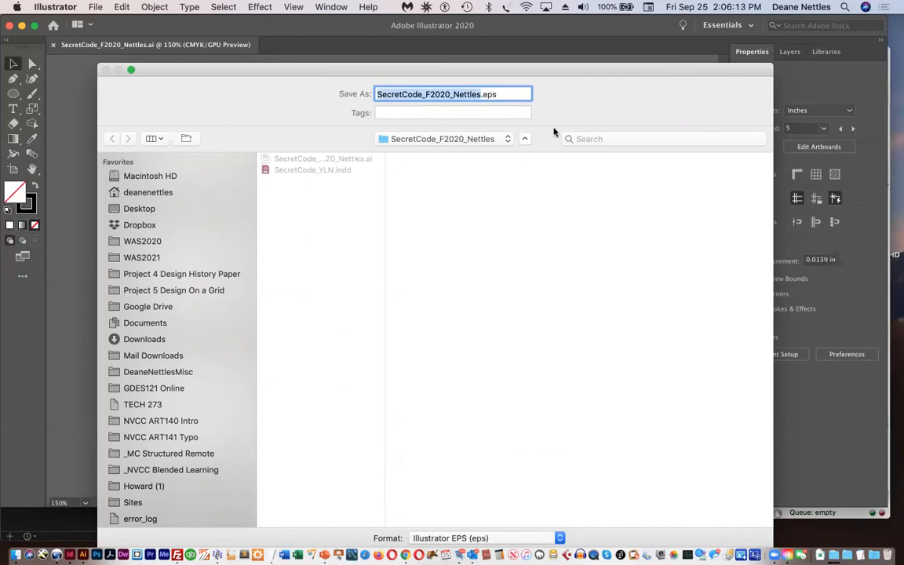
Enable Use Artboards for the EPS copy and save it with the Illustrator 2020 EPS options
left_click_drag(567, 74, 561, 25)
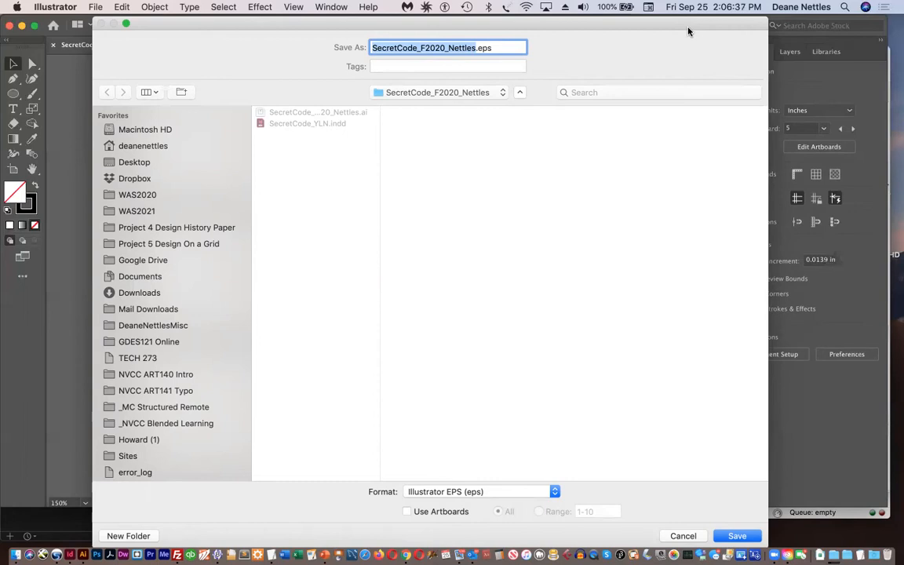
left_click(406, 511)
left_click(736, 536)
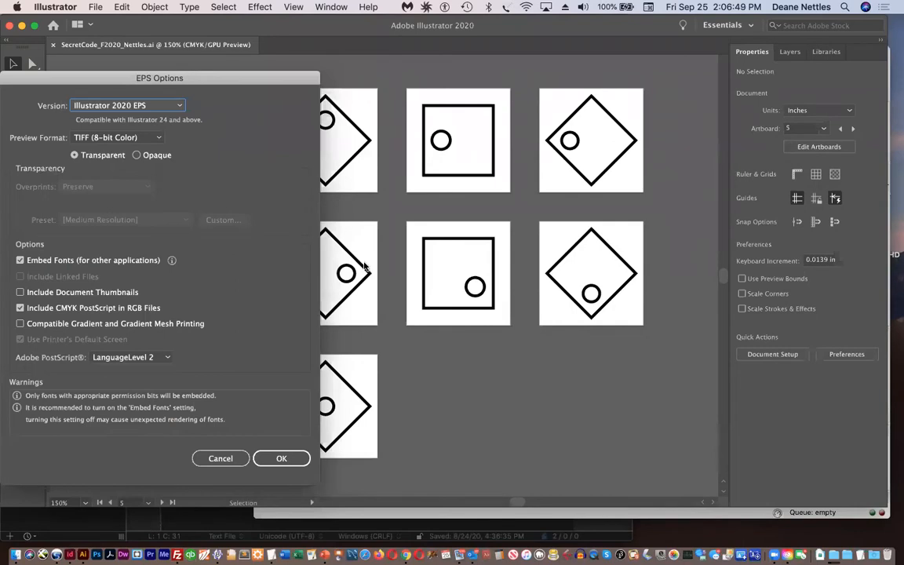
left_click_drag(251, 77, 256, 69)
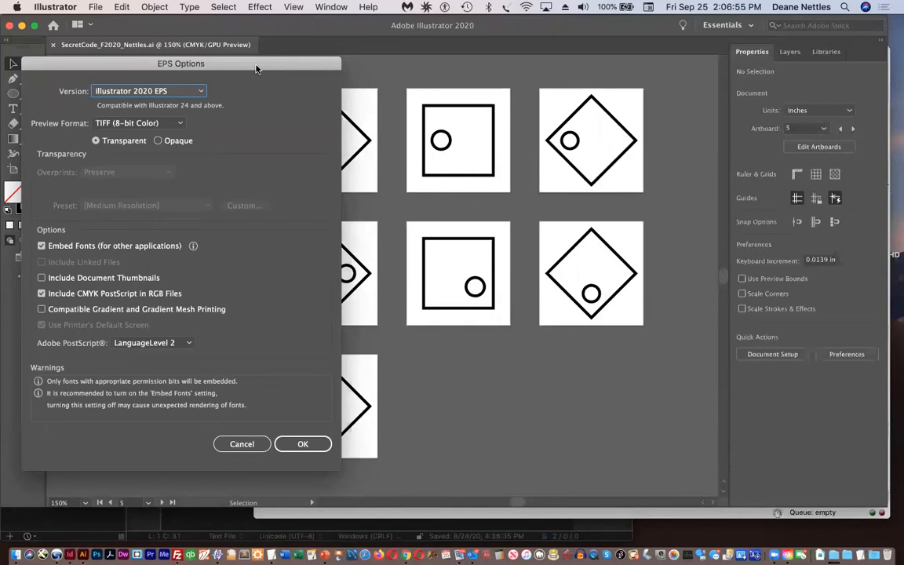
left_click(303, 444)
left_click(300, 444)
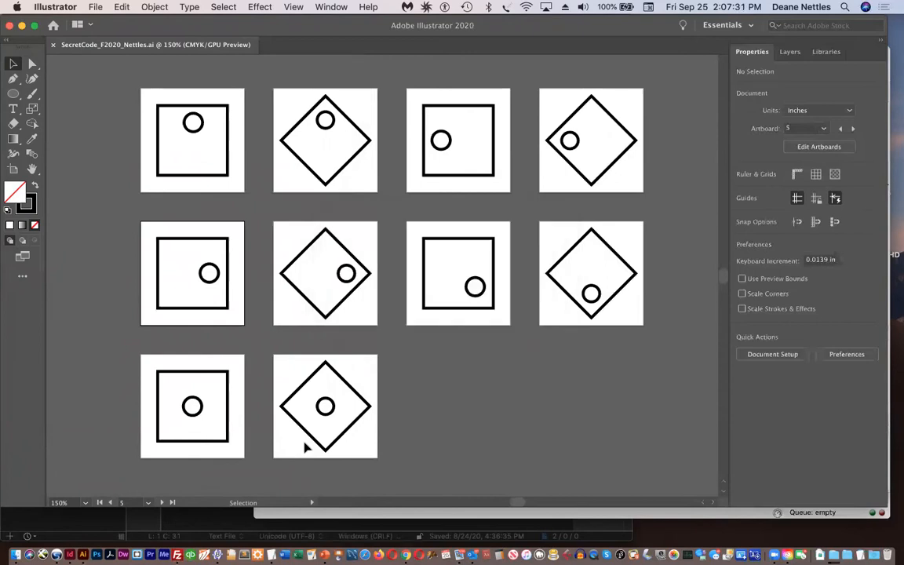
Switch to Finder, open the SecretCode folder on the Desktop and preview the exported Artboard 5, 04 and 06 EPS files
left_click(17, 541)
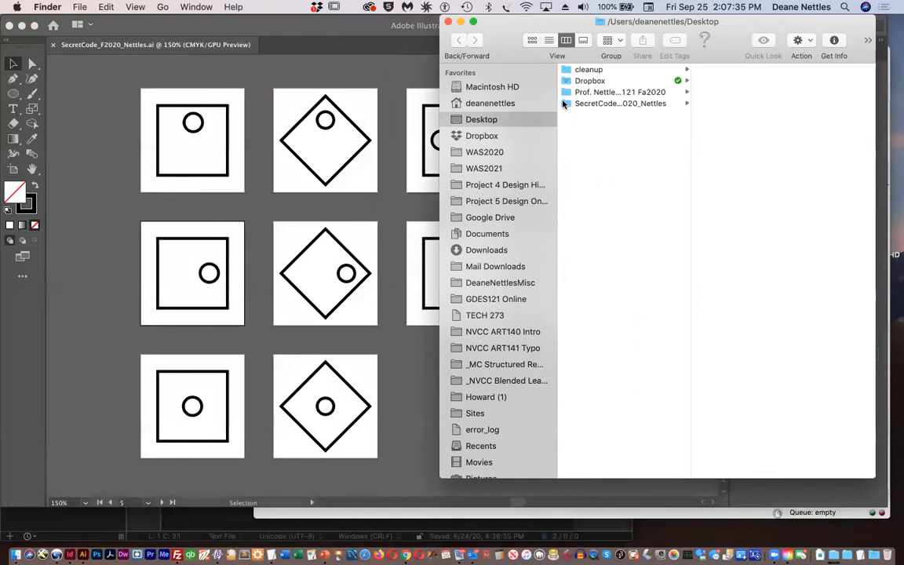
left_click(616, 104)
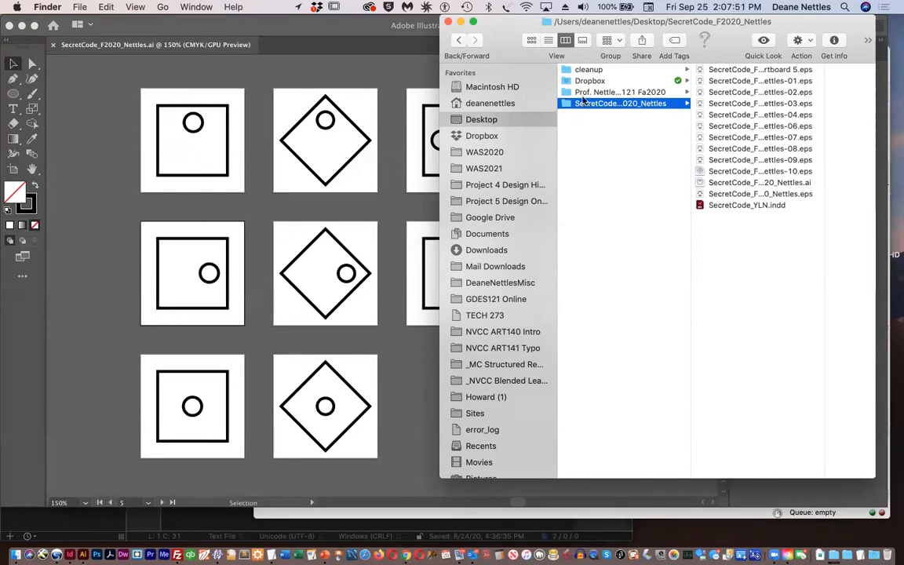
left_click(784, 74)
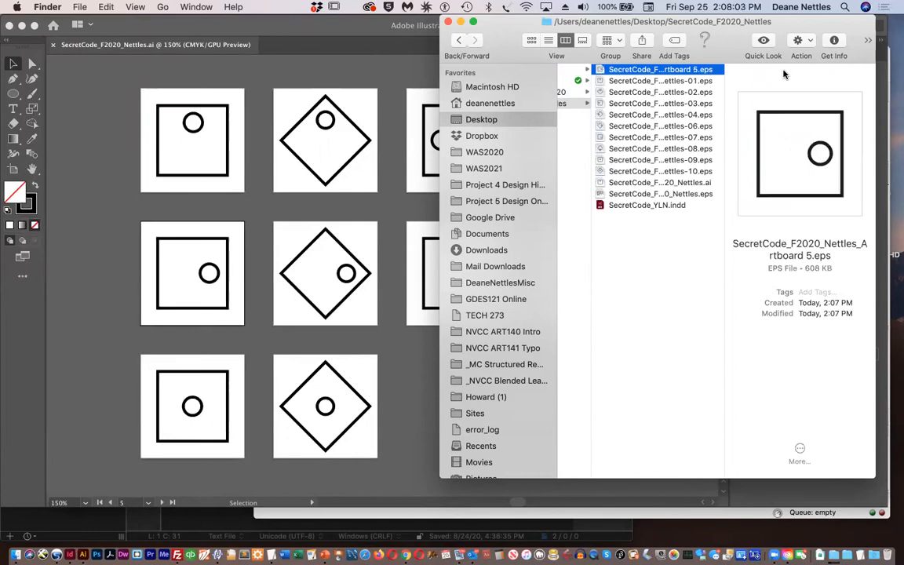
left_click(694, 116)
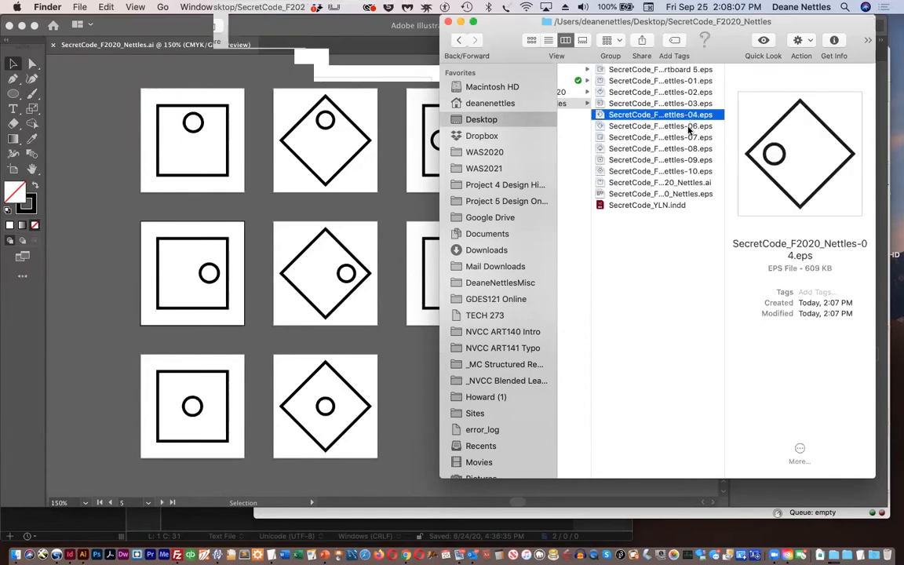
left_click(689, 128)
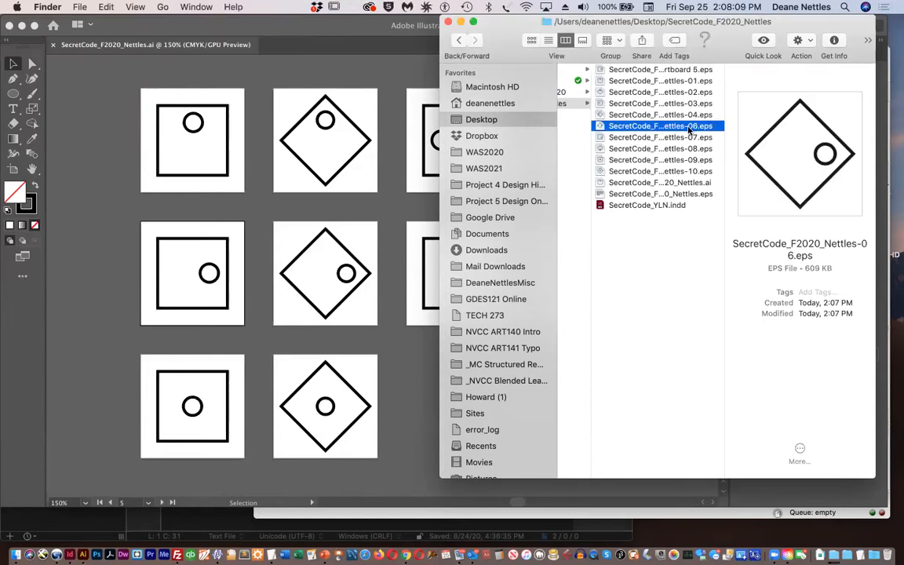
Rename the Artboard 5 EPS file, replacing "_Artboard 5" at the end of its name with "-5"
left_click(681, 69)
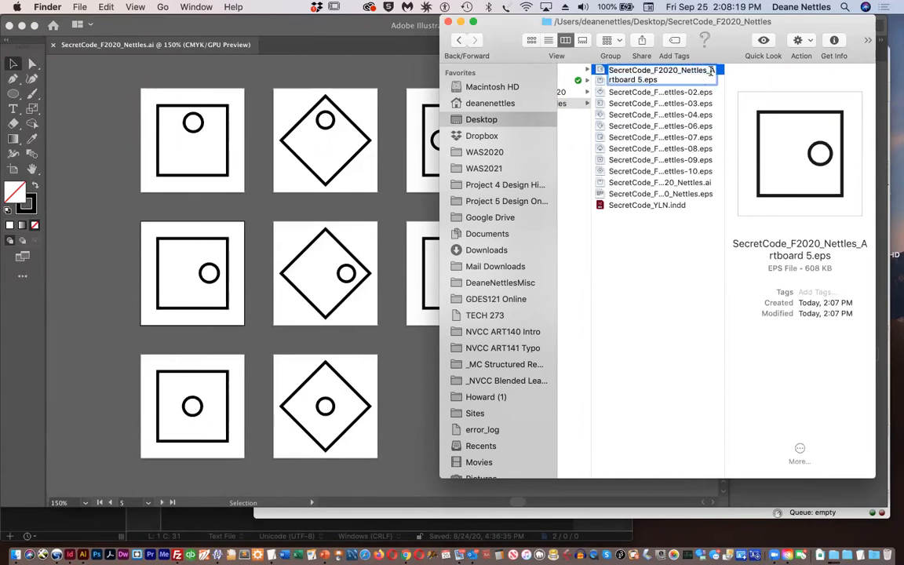
left_click_drag(707, 71, 642, 79)
type("-")
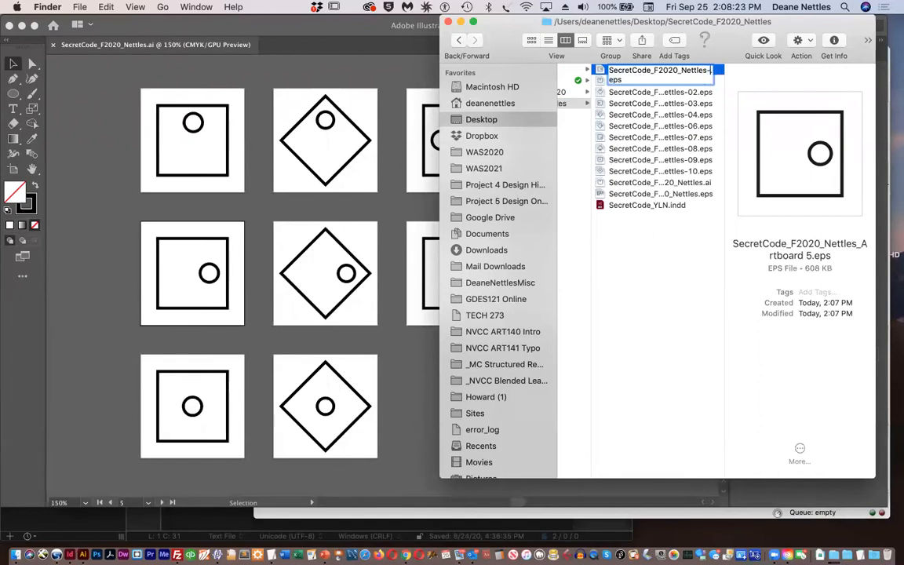
type("05")
key("Return")
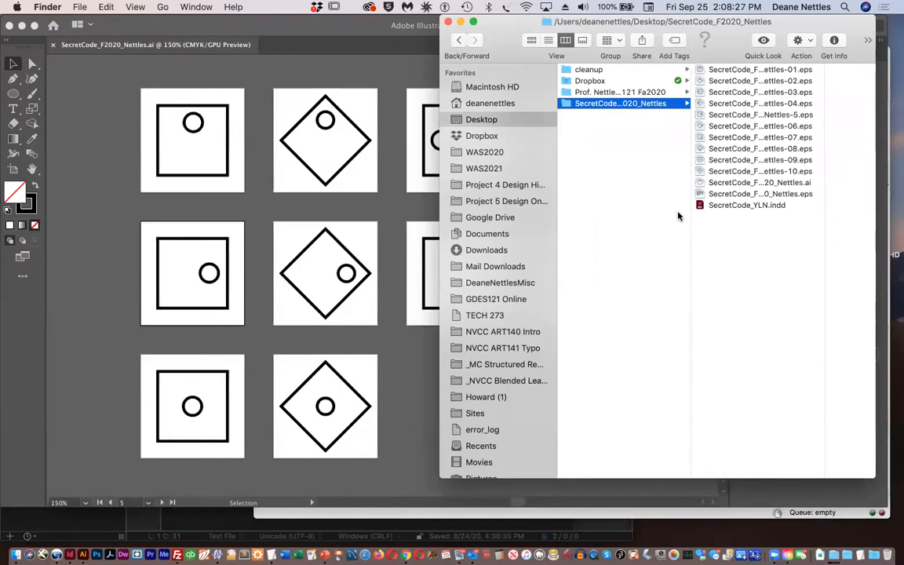
Insert a zero into the fifth EPS file's name so that it ends in "-05.eps"
left_click(793, 116)
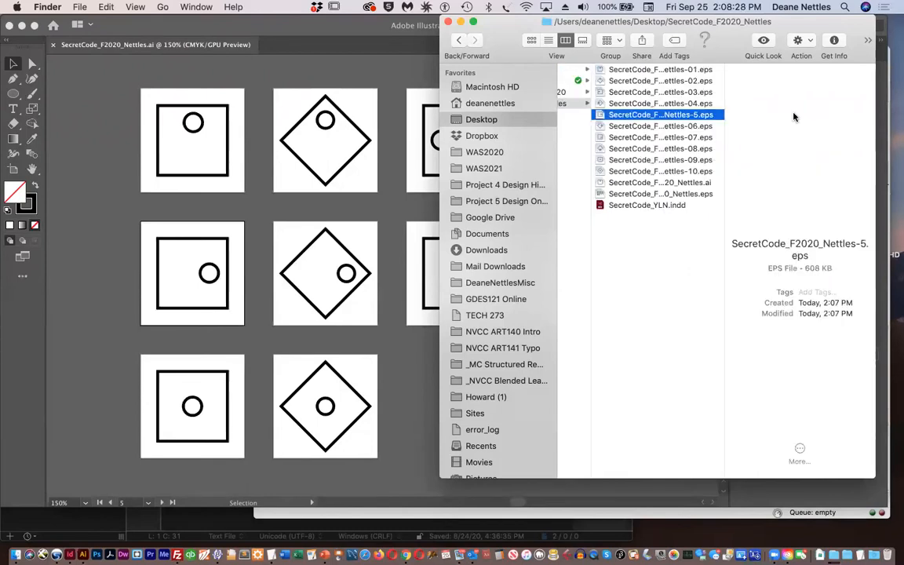
left_click(696, 116)
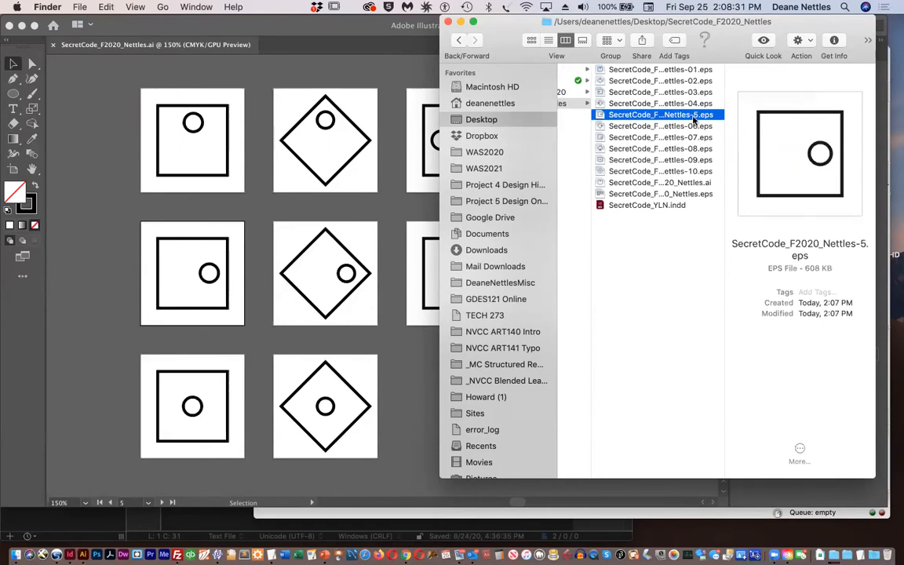
left_click(695, 116)
left_click(711, 116)
type("0")
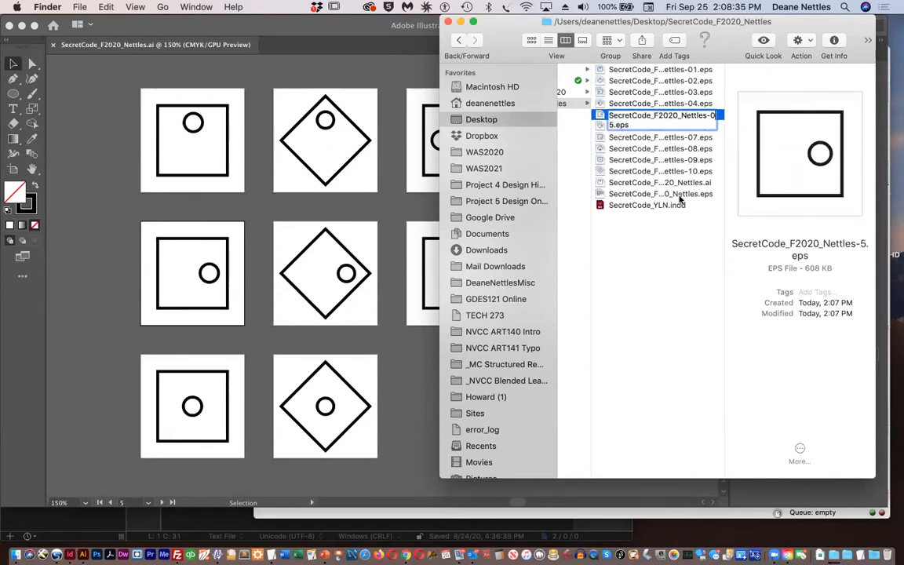
left_click(639, 259)
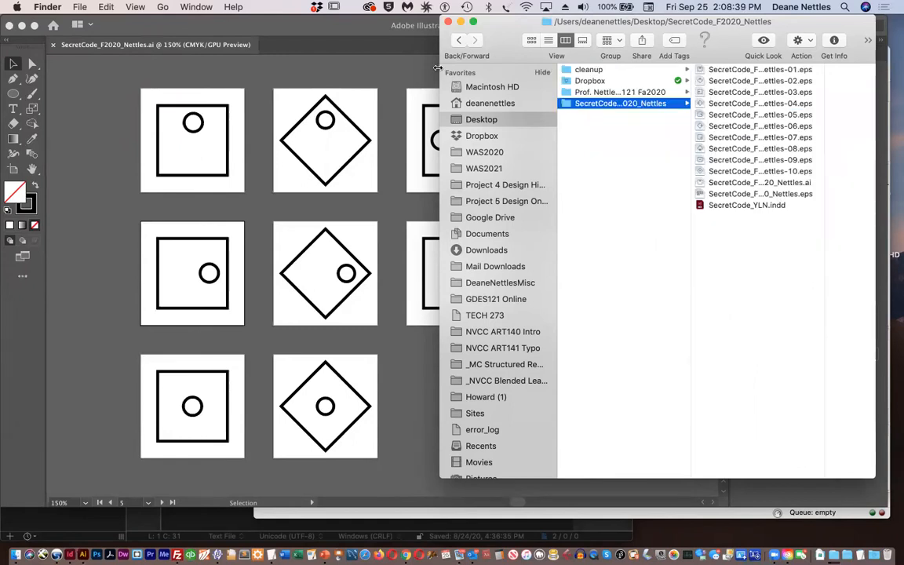
Return to Illustrator and export the document in TIFF (tif) format with Use Artboards enabled for all artboards
left_click(102, 98)
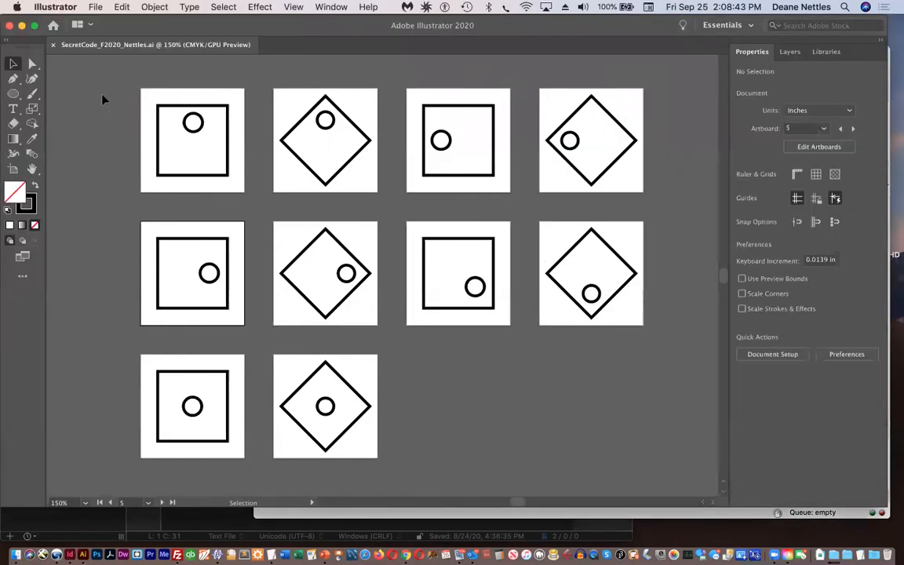
left_click(95, 7)
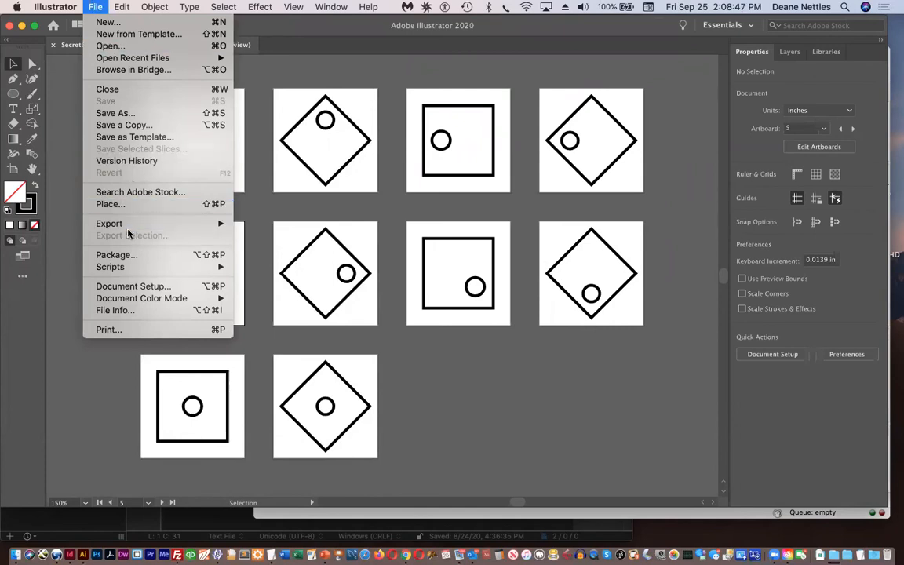
mouse_move(128, 229)
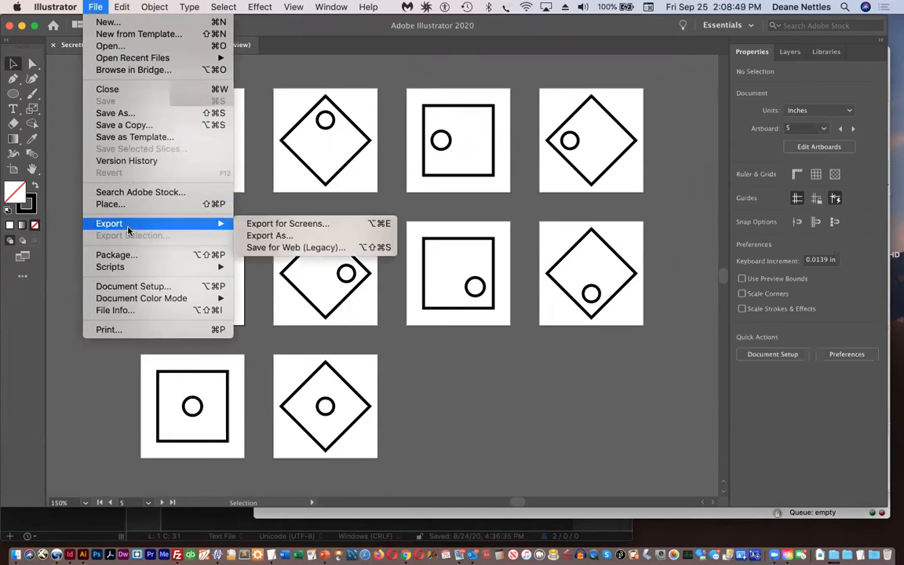
left_click(252, 236)
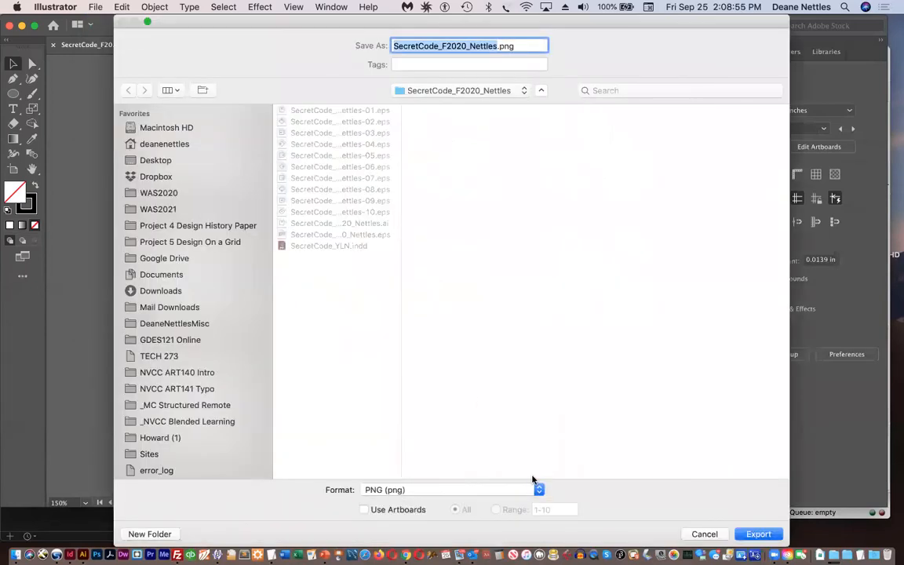
left_click(508, 489)
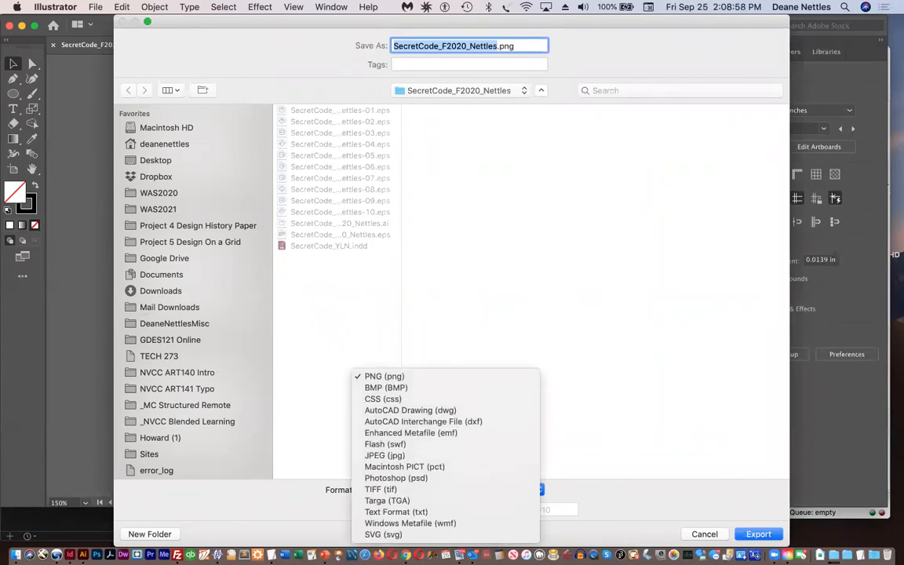
left_click(483, 488)
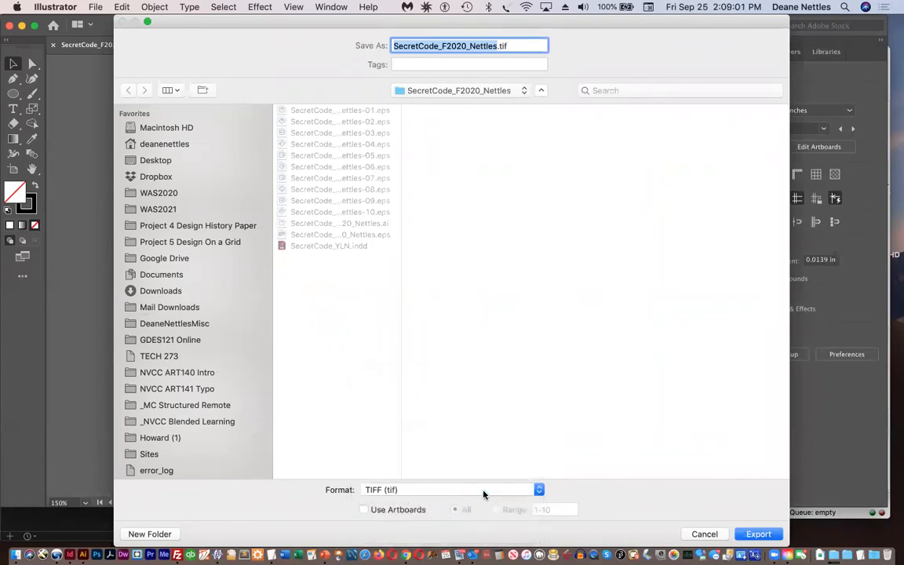
left_click(363, 510)
left_click(755, 533)
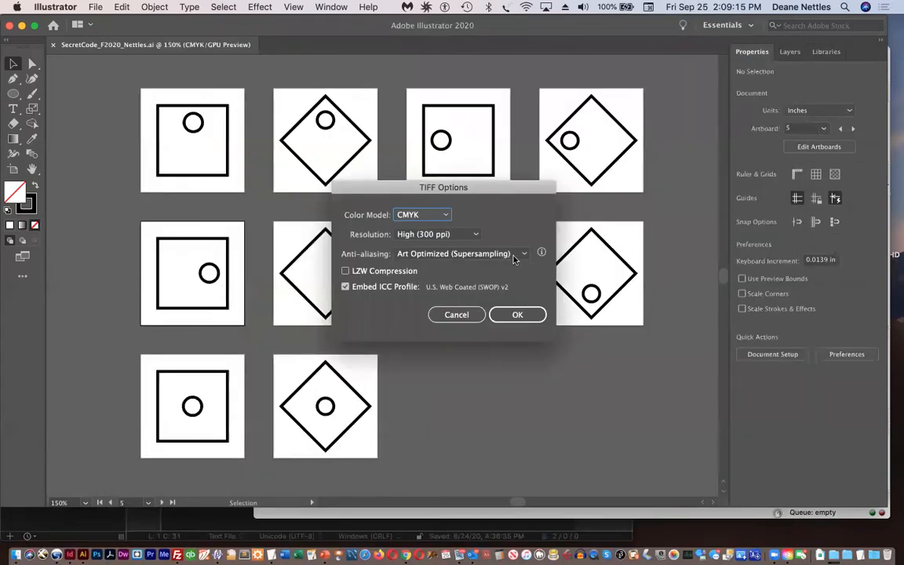
Keep CMYK and High (300 ppi) in the TIFF options, enable LZW Compression and complete the export
left_click(446, 215)
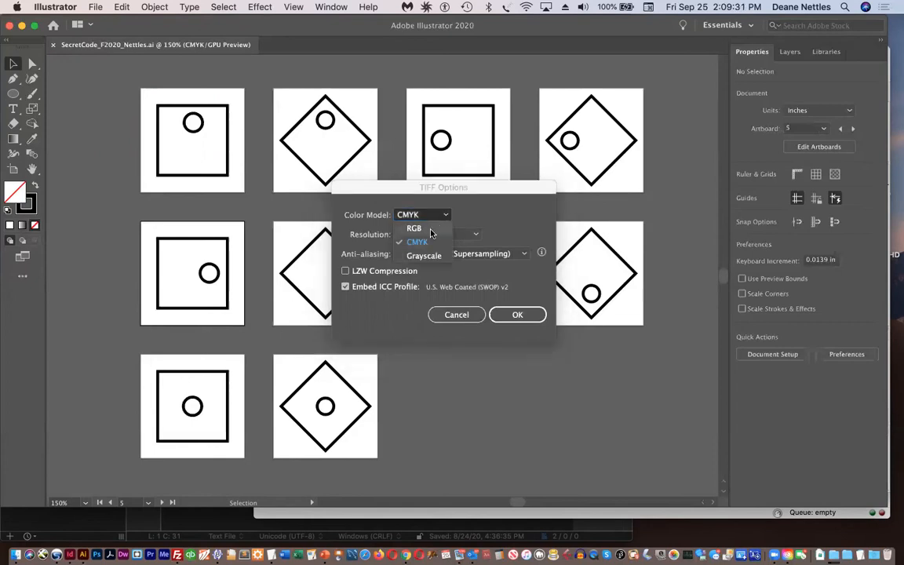
left_click(442, 216)
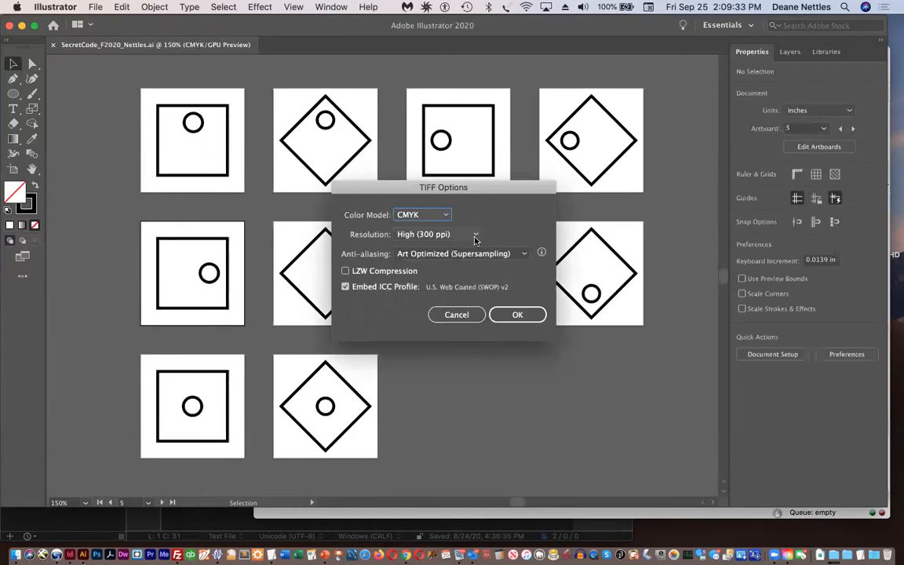
left_click(475, 237)
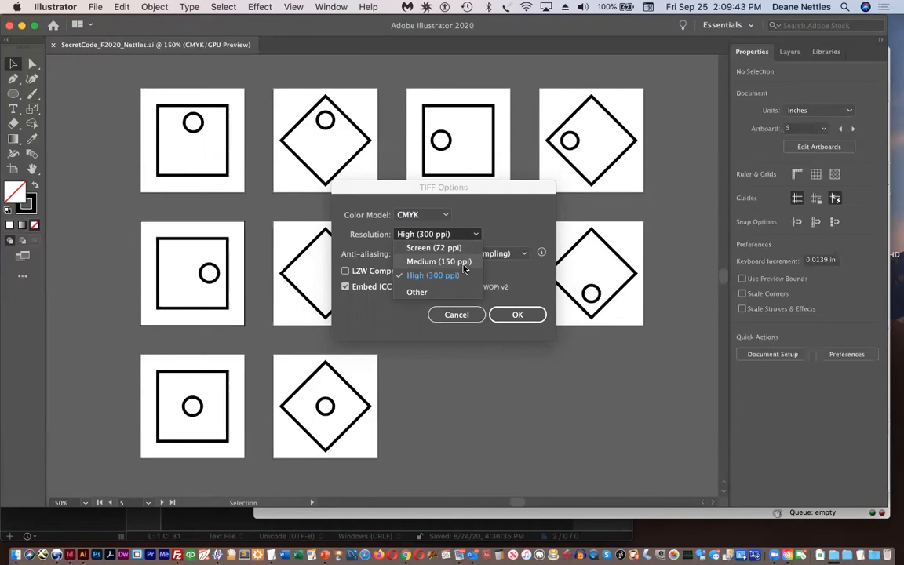
left_click(453, 237)
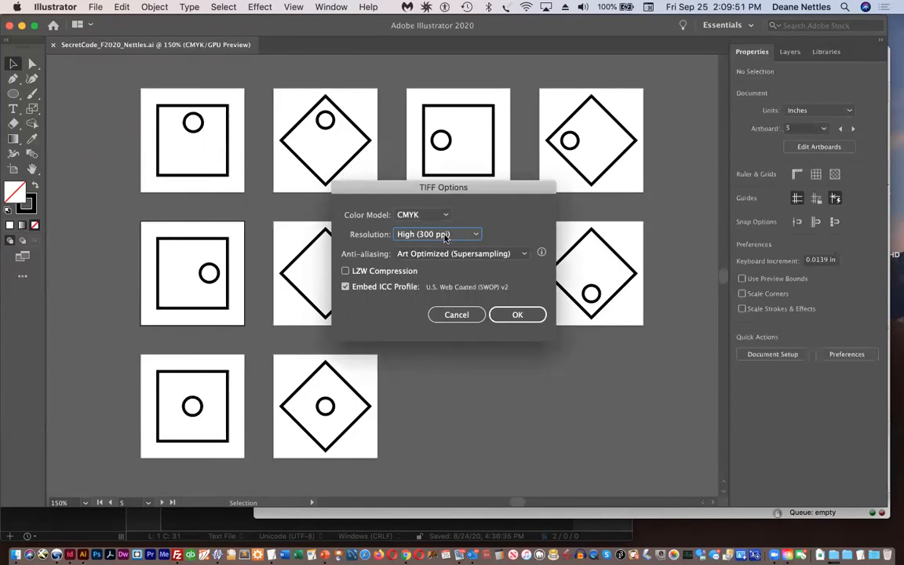
left_click(346, 270)
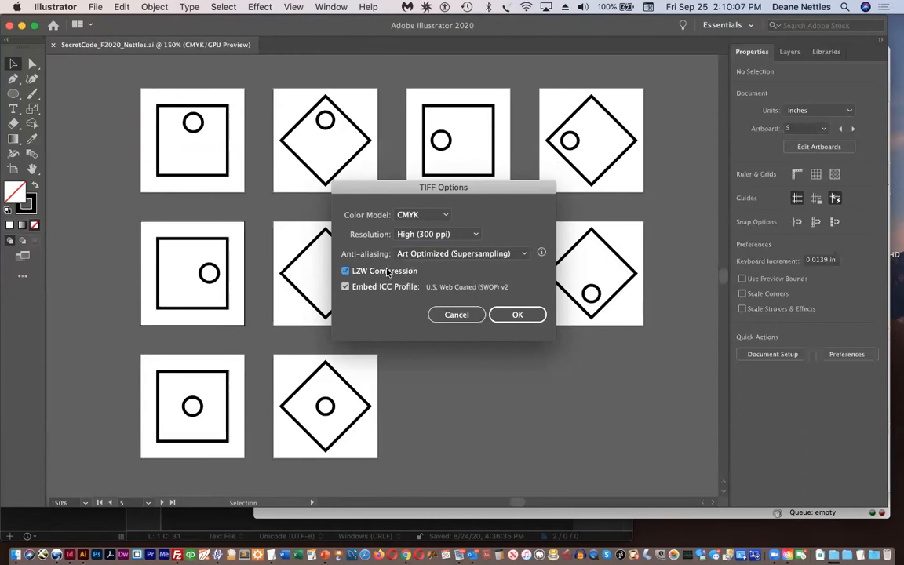
left_click(514, 315)
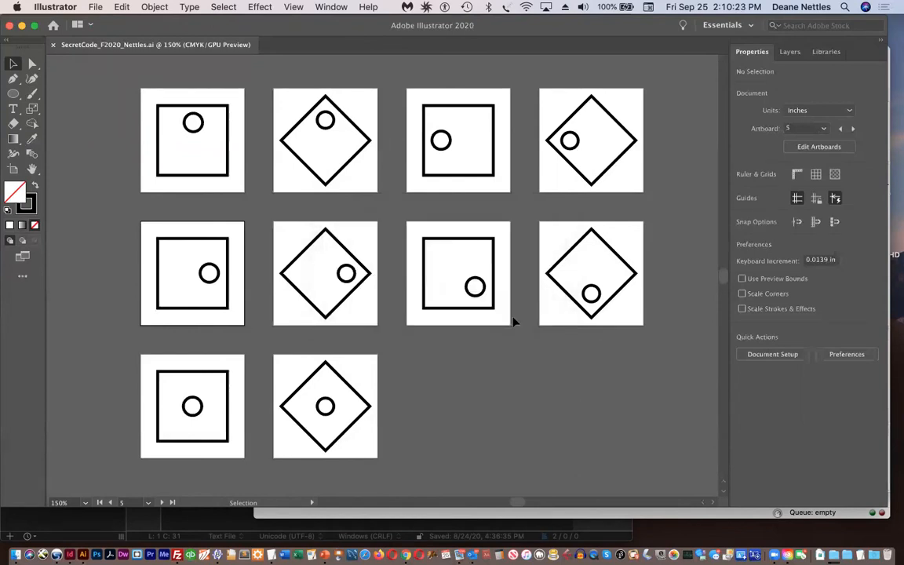
Switch to Finder, widen the file column to show full names, and preview the Artboard 5 TIFF and the 05 EPS
left_click(17, 551)
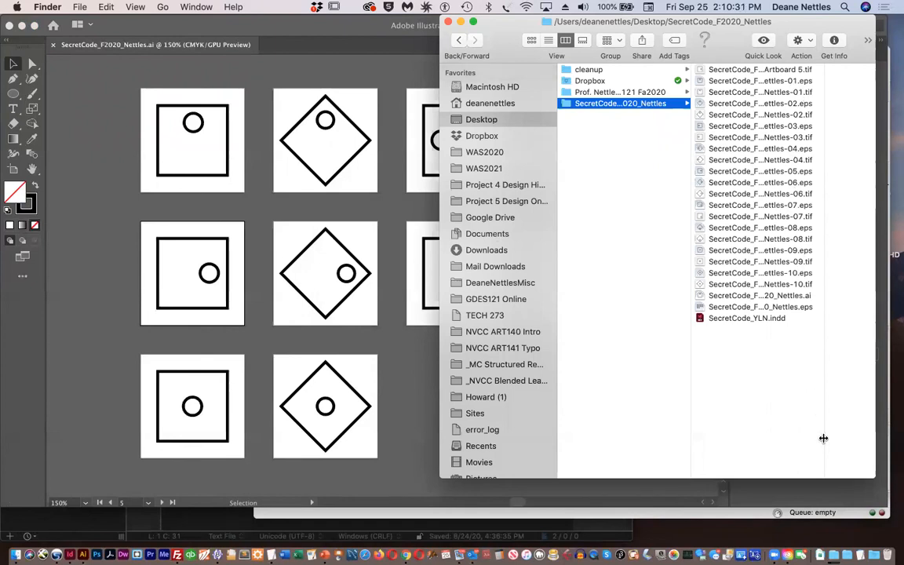
left_click_drag(823, 437, 879, 416)
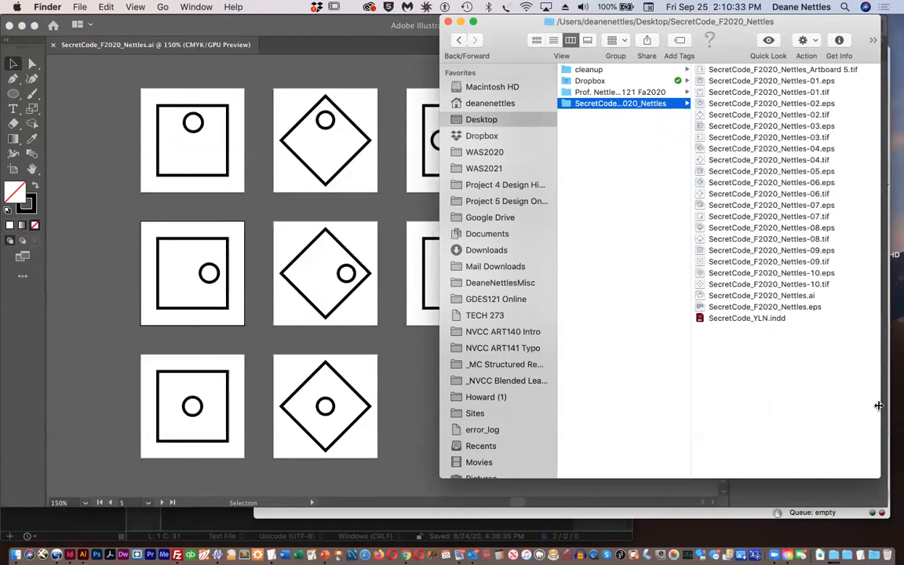
left_click(816, 72)
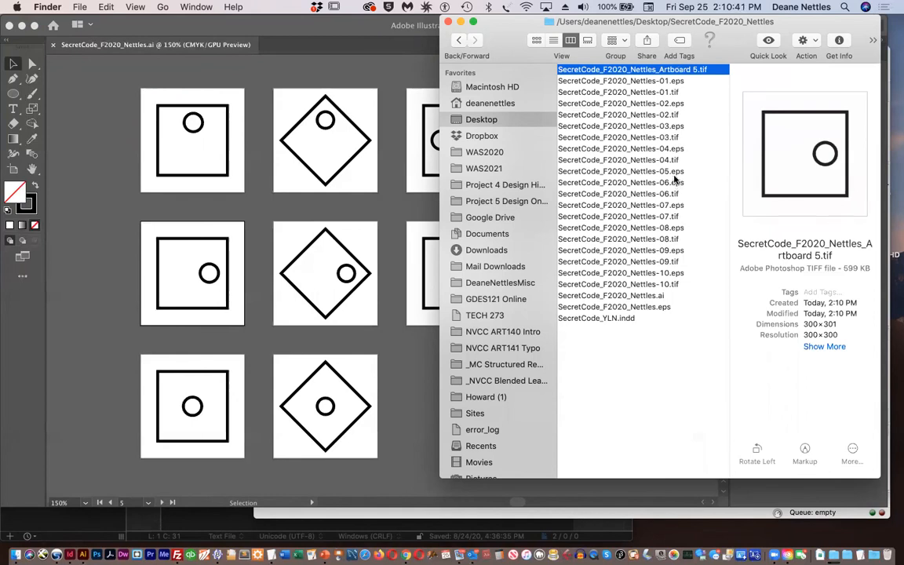
left_click(668, 171)
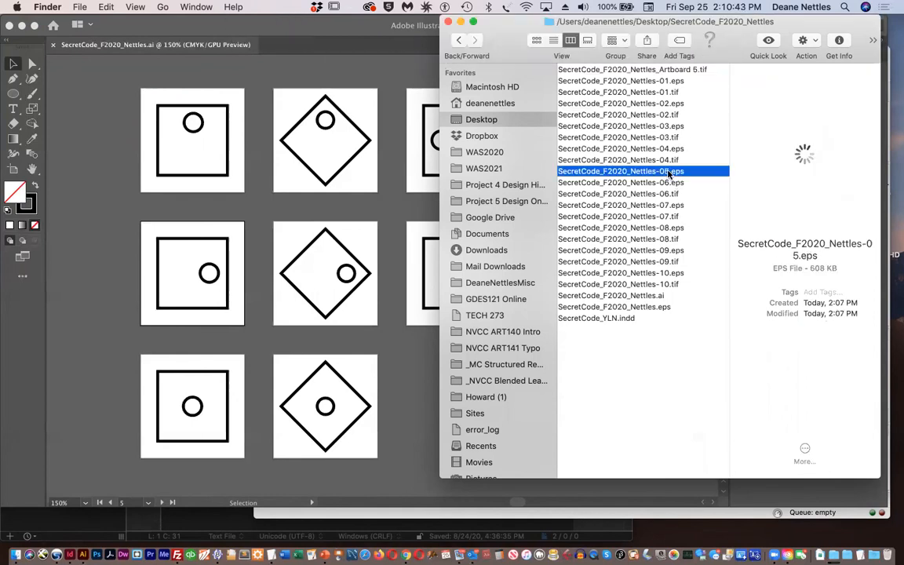
Rename the Artboard 5 TIFF file, replacing "_Artboard 5" at the end of its name with "-05"
left_click(661, 70)
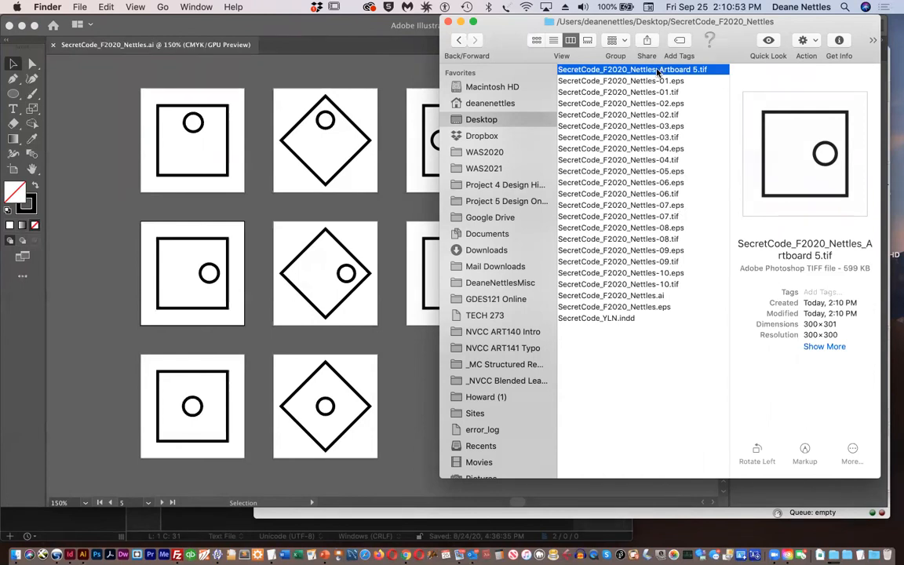
left_click(658, 70)
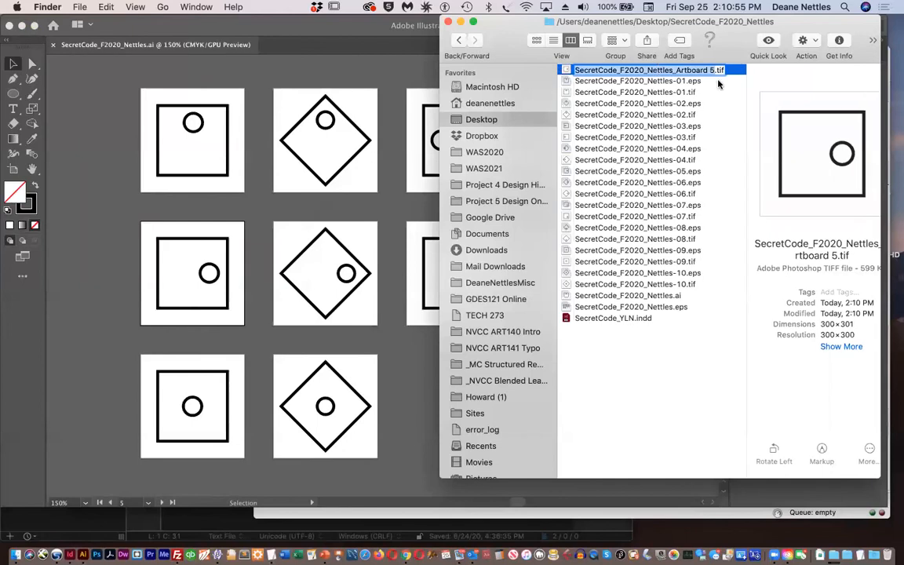
left_click(678, 69)
type("A")
left_click_drag(691, 70, 714, 71)
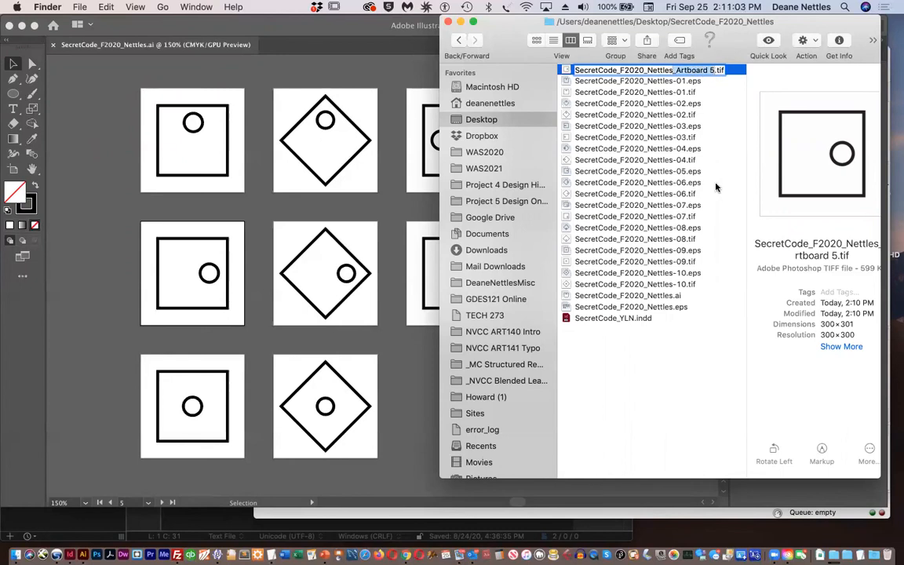
type("-")
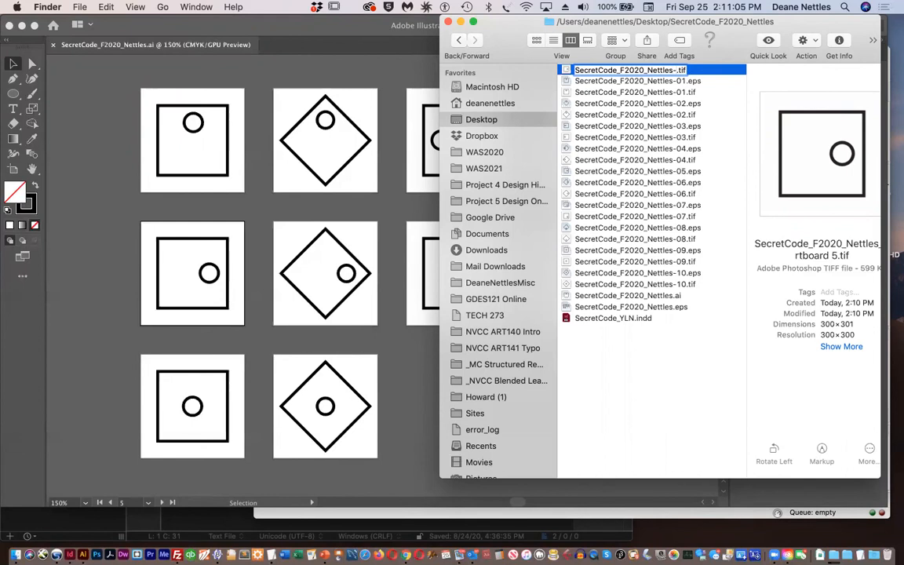
type("05")
key("Return")
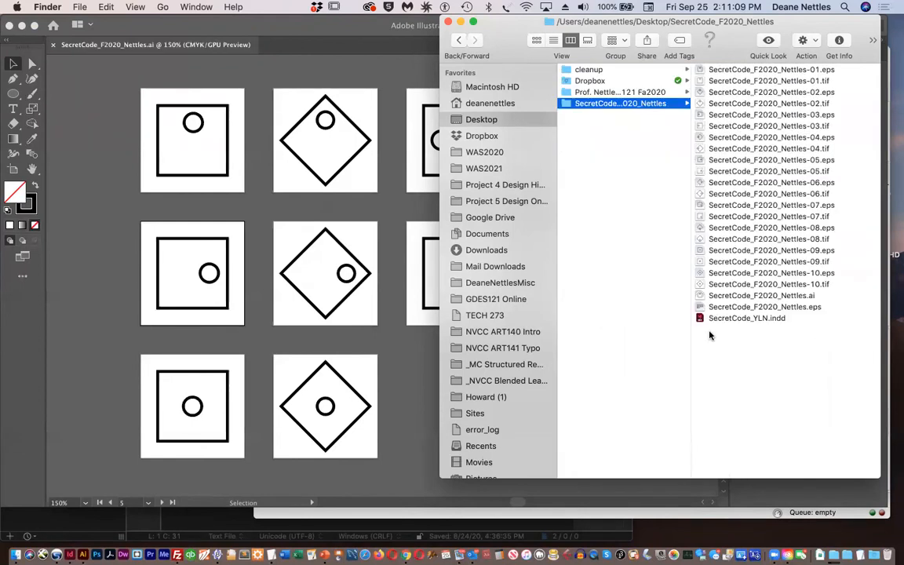